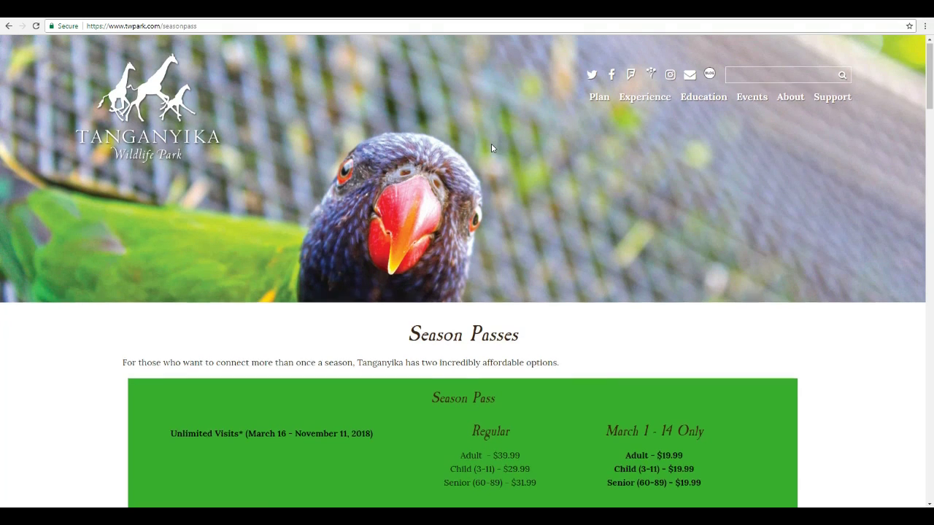
- Scroll down to the Season Pass Plus box and the Frequent Feeder paragraph
{"action": "scroll", "coordinate": [491, 143], "scroll_direction": "down", "scroll_amount": 5}
{"action": "scroll", "coordinate": [490, 143], "scroll_direction": "down", "scroll_amount": 1}
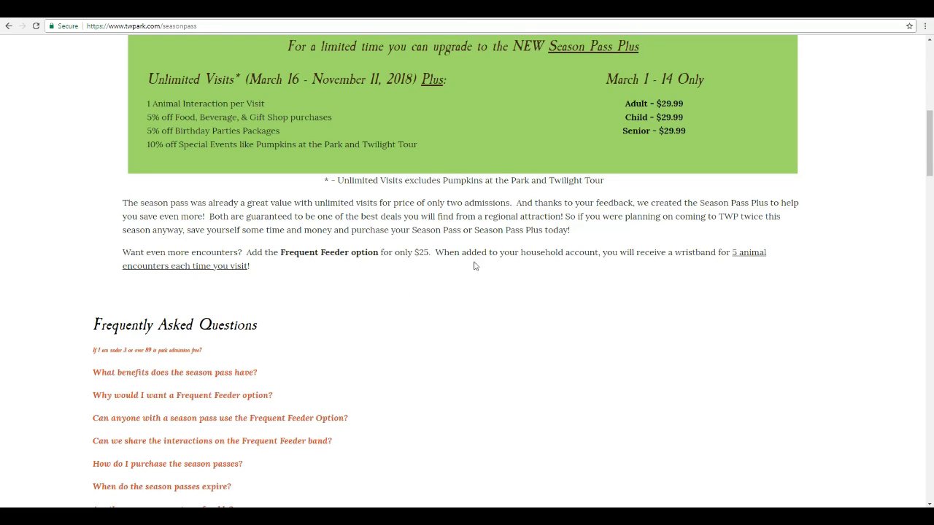
- Open the store's Season Passes category from the Season Pass Plus banner
{"action": "left_click", "coordinate": [526, 144]}
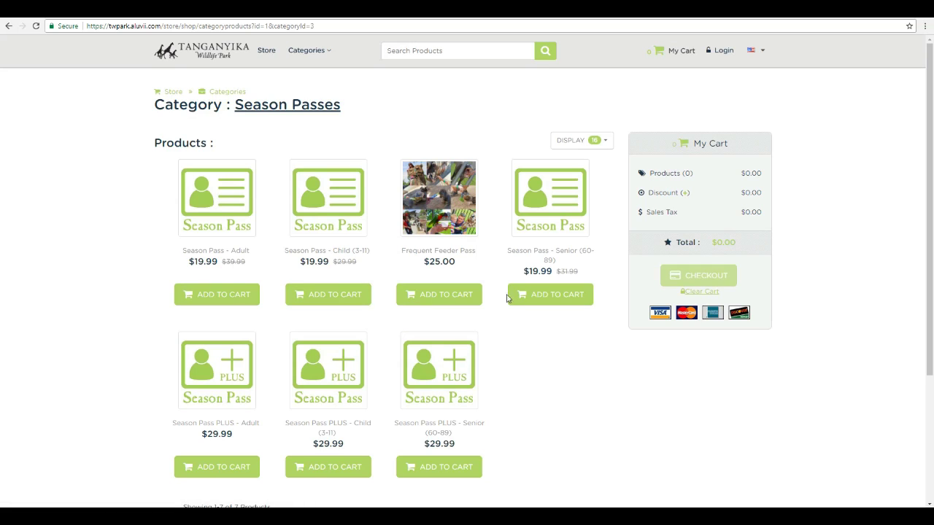
- Add a Season Pass - Adult, then highlight the PLUS - Adult interaction, shop, party and event benefits
{"action": "left_click", "coordinate": [215, 296]}
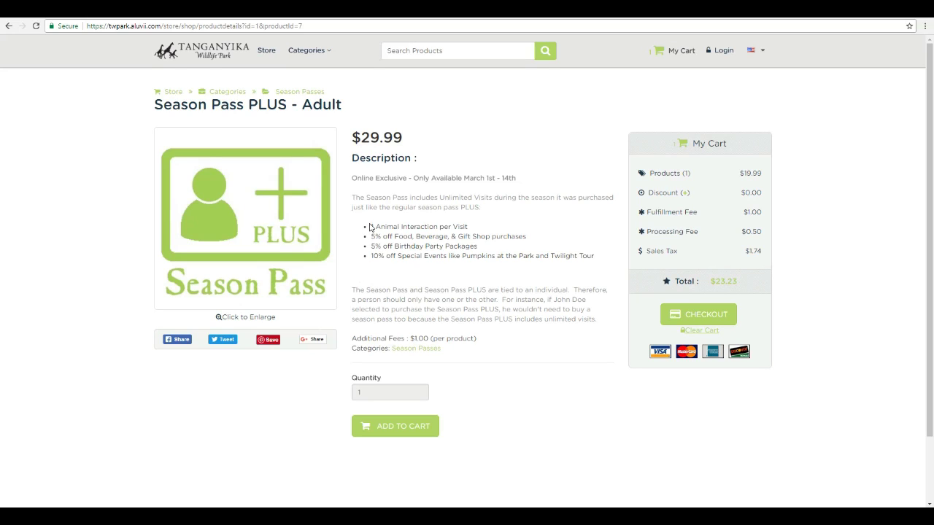
{"action": "left_click_drag", "start_coordinate": [370, 227], "coordinate": [469, 230]}
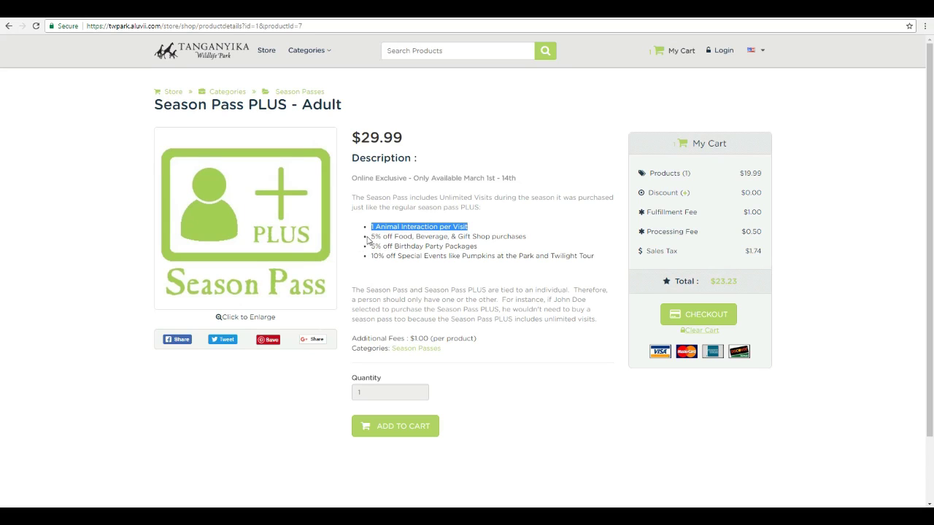
{"action": "left_click_drag", "start_coordinate": [368, 237], "coordinate": [528, 243]}
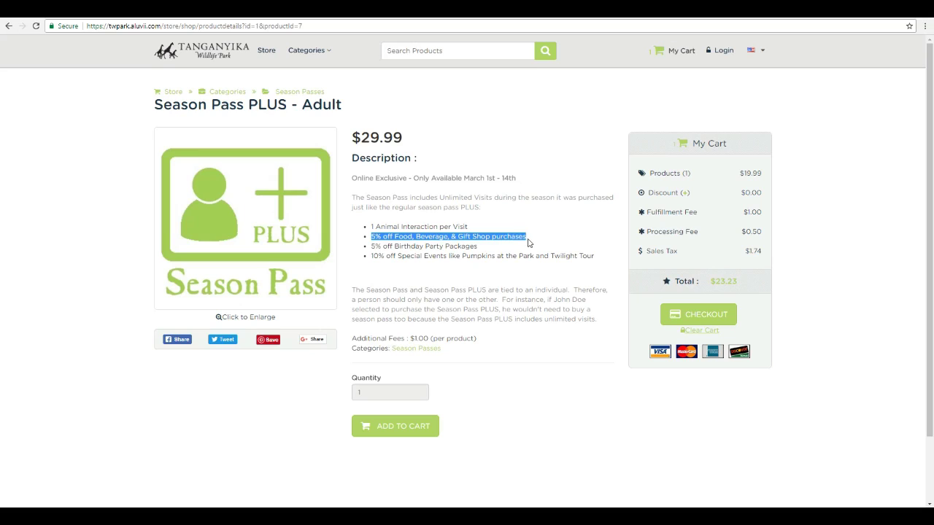
{"action": "left_click", "coordinate": [382, 247]}
{"action": "left_click_drag", "start_coordinate": [371, 246], "coordinate": [483, 253]}
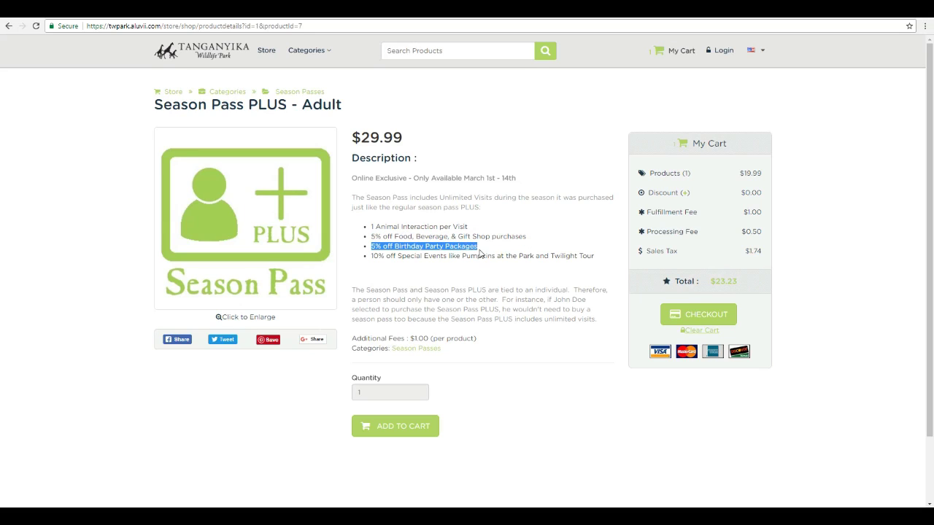
{"action": "left_click_drag", "start_coordinate": [371, 256], "coordinate": [596, 257]}
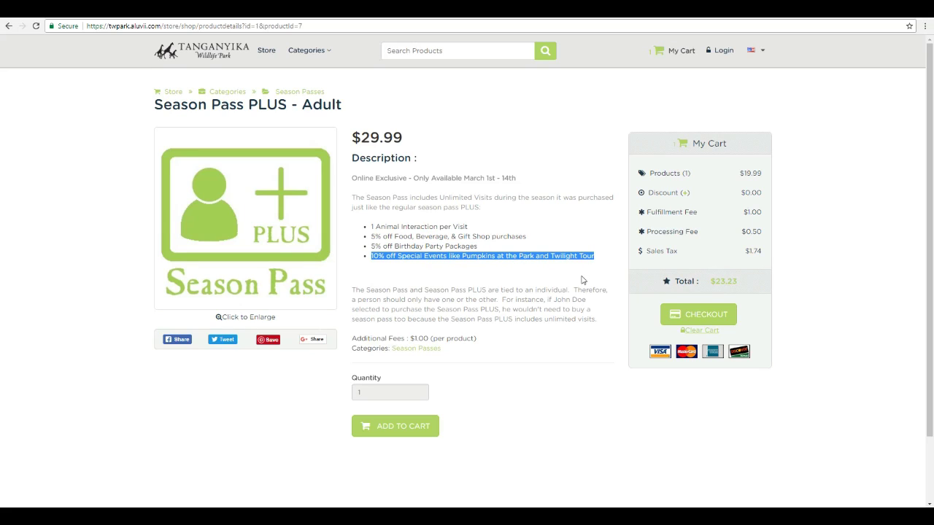
- Add two Season Pass PLUS - Adult passes to the cart
{"action": "left_click", "coordinate": [489, 278]}
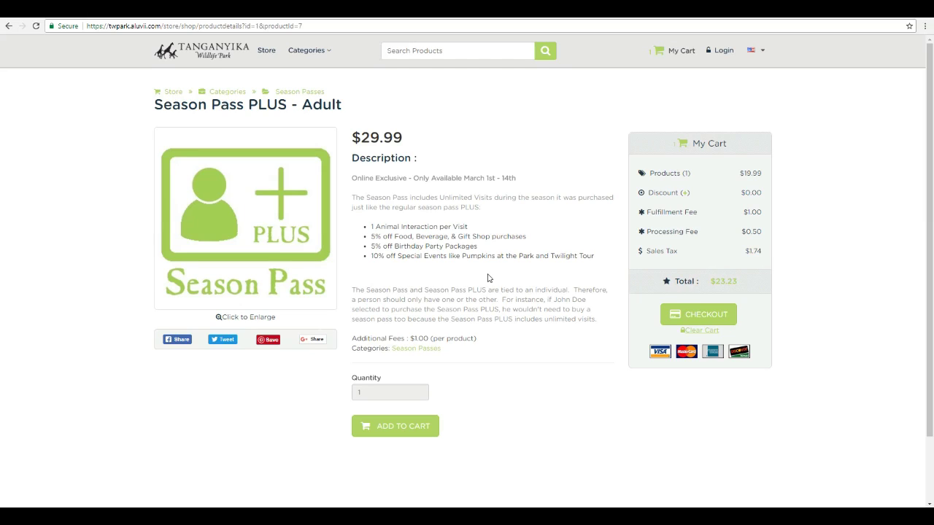
{"action": "left_click", "coordinate": [388, 434]}
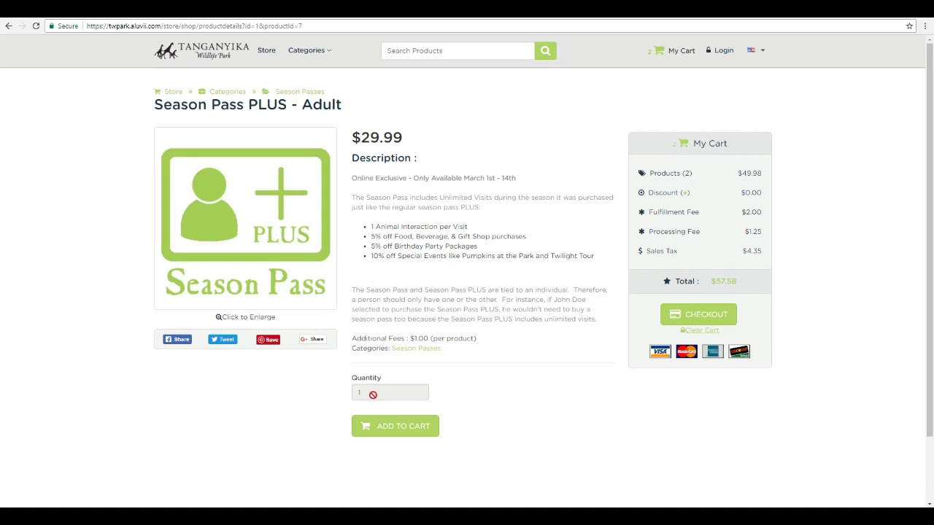
{"action": "left_click", "coordinate": [397, 429]}
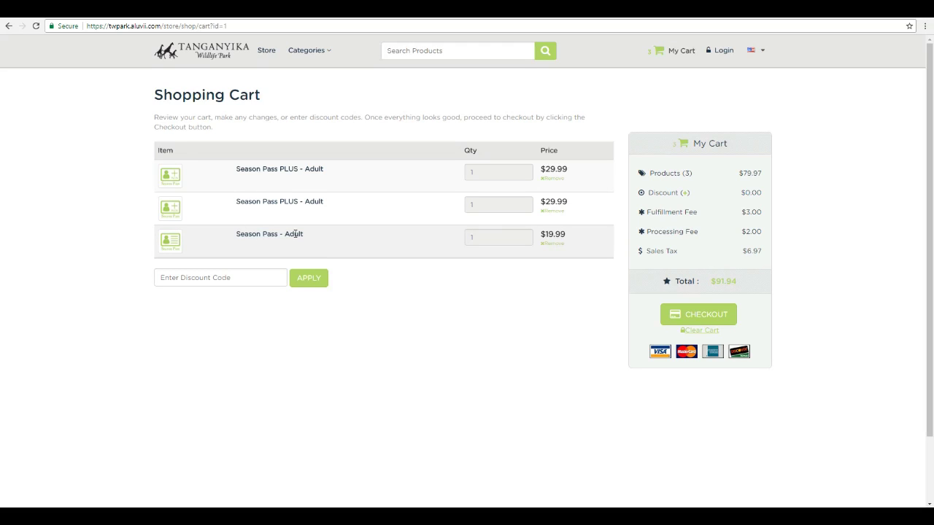
- Return to the Season Passes category through the Categories menu
{"action": "mouse_move", "coordinate": [318, 64]}
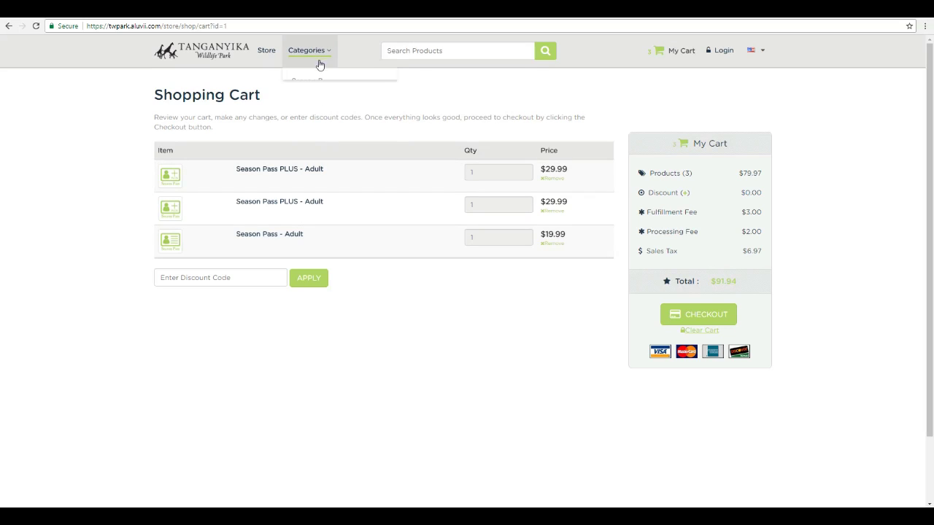
{"action": "left_click", "coordinate": [319, 82]}
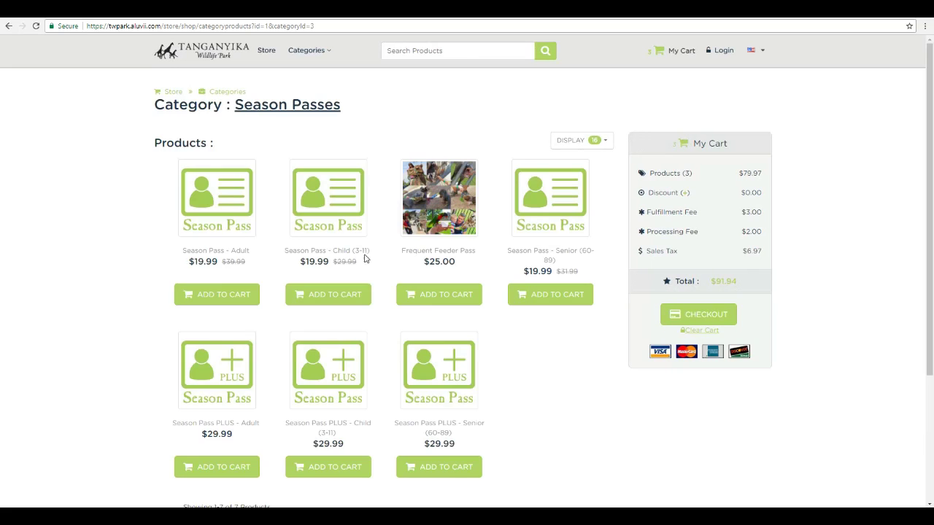
- Add Season Pass PLUS - Child and two Frequent Feeder Passes to the cart
{"action": "scroll", "coordinate": [379, 331], "scroll_direction": "down", "scroll_amount": 1}
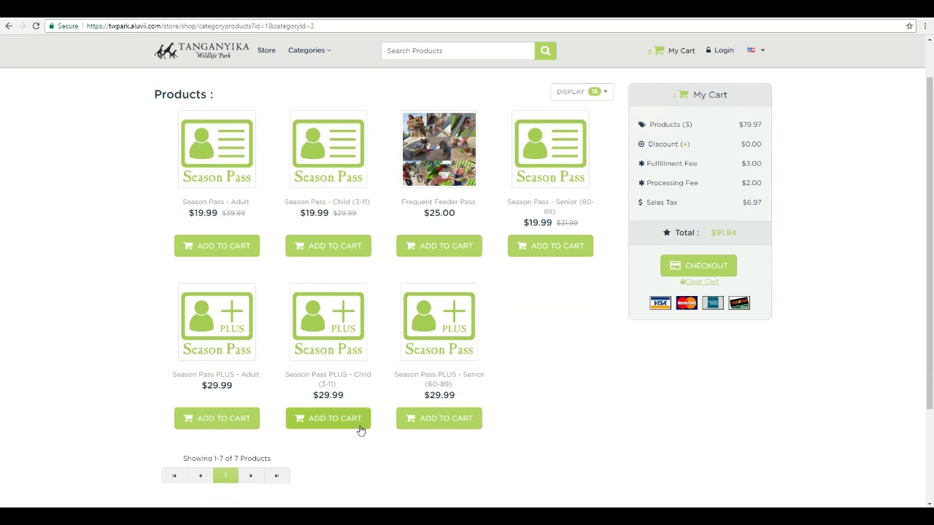
{"action": "left_click", "coordinate": [335, 423]}
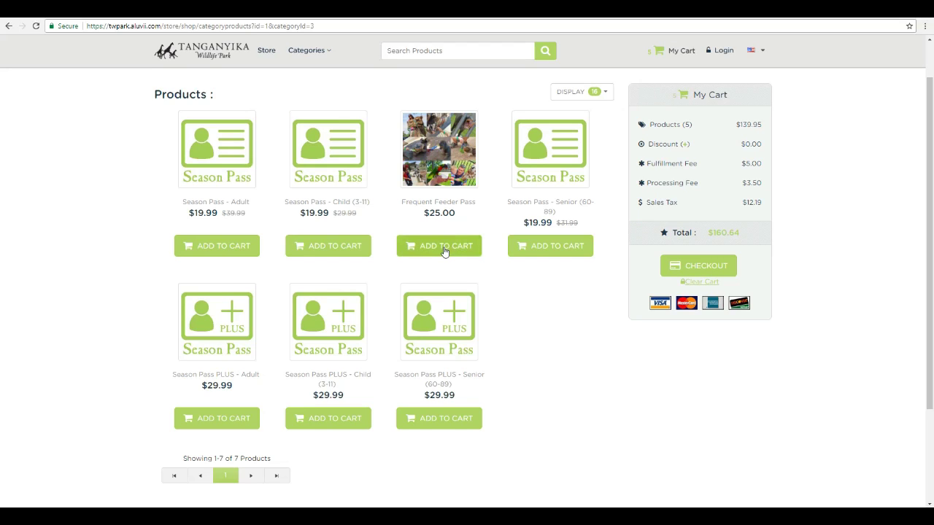
{"action": "left_click", "coordinate": [443, 247]}
{"action": "left_click", "coordinate": [444, 247]}
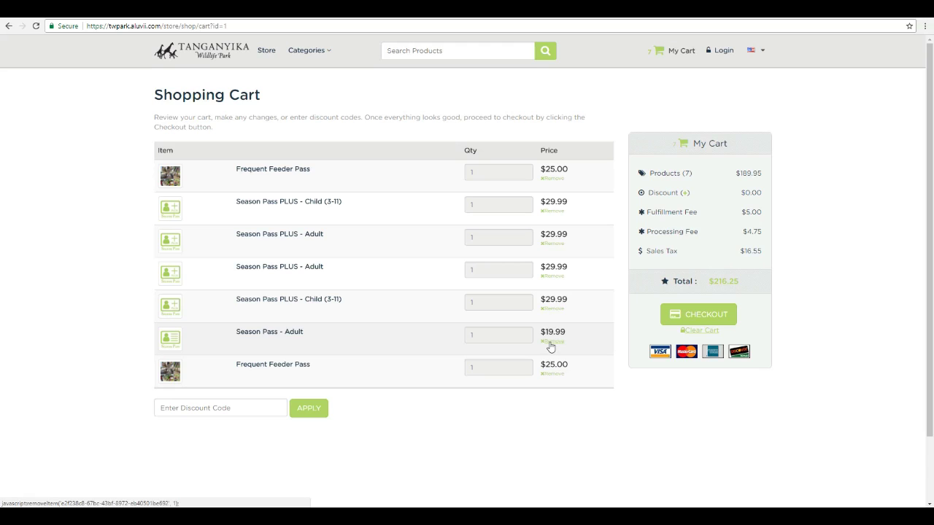
- Remove the regular Season Pass - Adult from the cart and proceed to checkout
{"action": "left_click", "coordinate": [551, 343]}
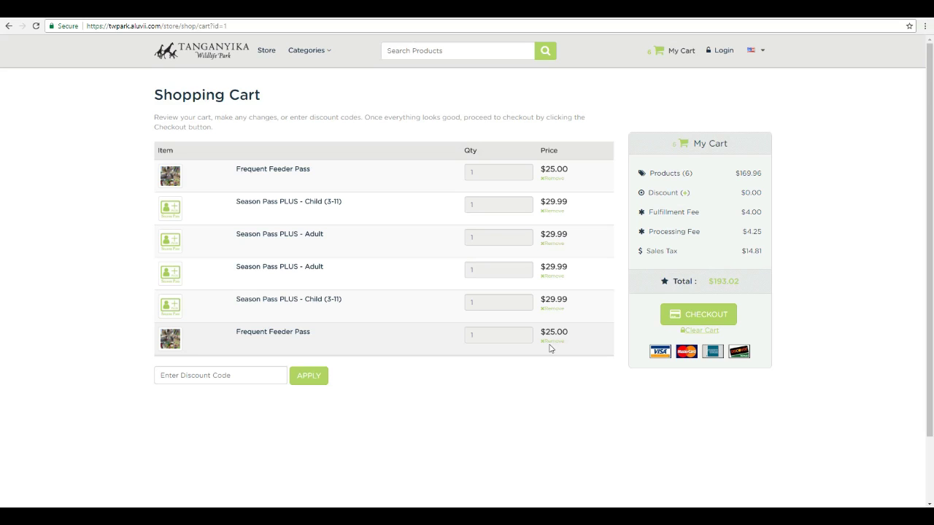
{"action": "left_click", "coordinate": [682, 322]}
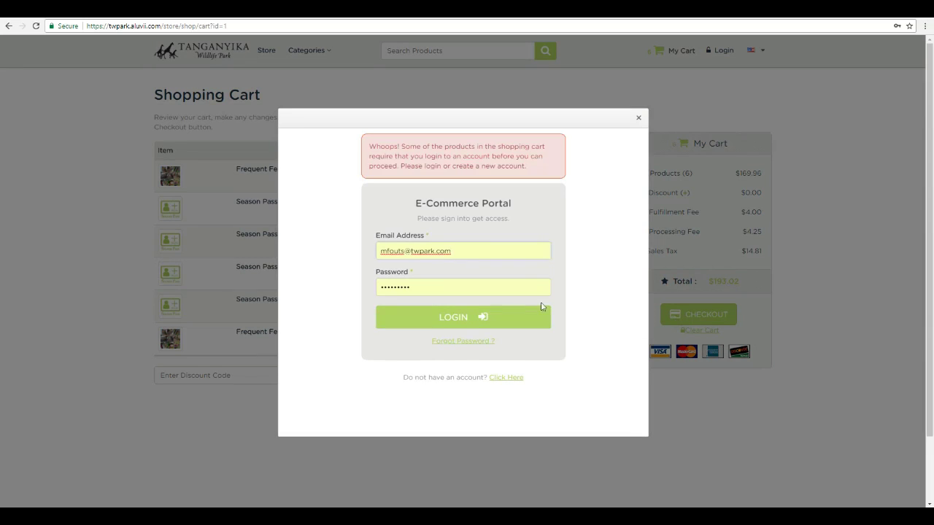
- Clear the autofilled email and password from the checkout login form
{"action": "left_click_drag", "start_coordinate": [486, 251], "coordinate": [321, 256]}
{"action": "key", "text": "BackSpace"}
{"action": "key", "text": "Tab"}
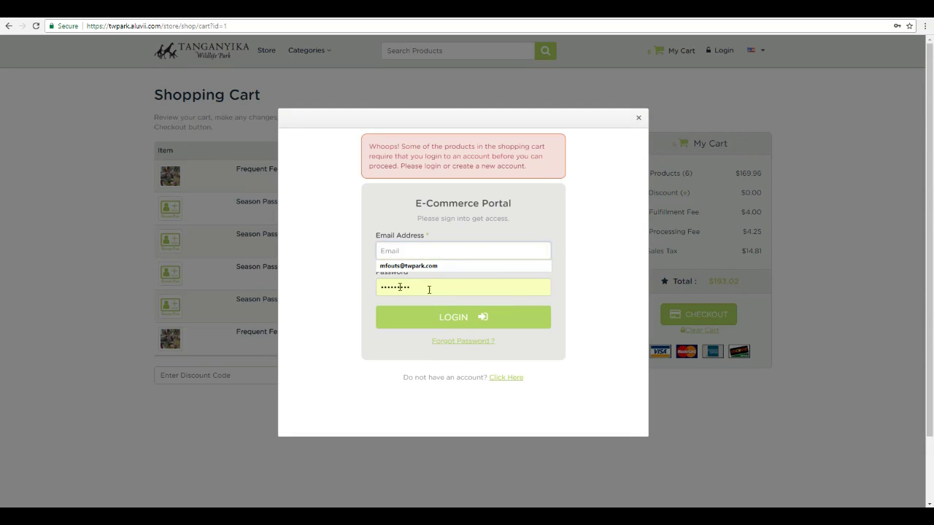
{"action": "key", "text": "BackSpace"}
{"action": "left_click", "coordinate": [601, 295]}
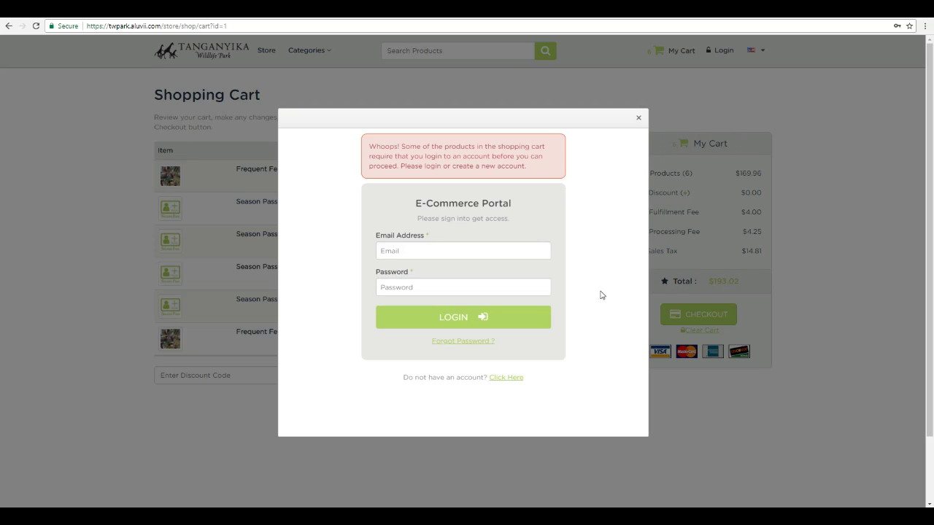
- Start a new account and enter the holder's first name, last name and birth date
{"action": "left_click", "coordinate": [502, 379]}
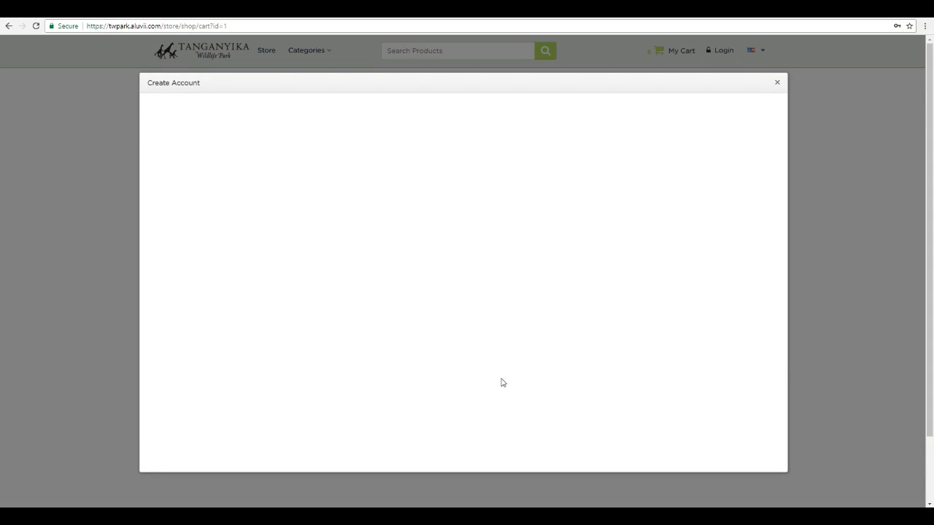
{"action": "left_click", "coordinate": [253, 168]}
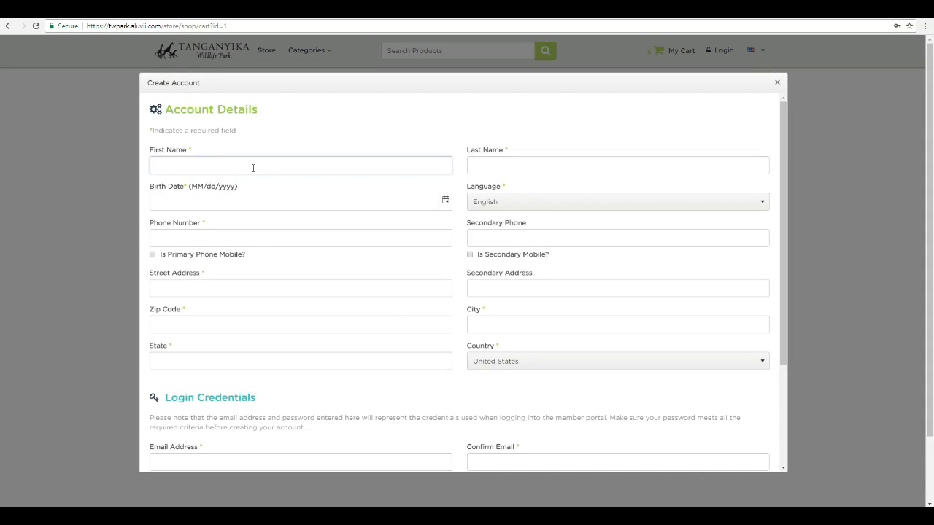
{"action": "type", "text": "Ja"}
{"action": "type", "text": "ohnny"}
{"action": "key", "text": "Tab"}
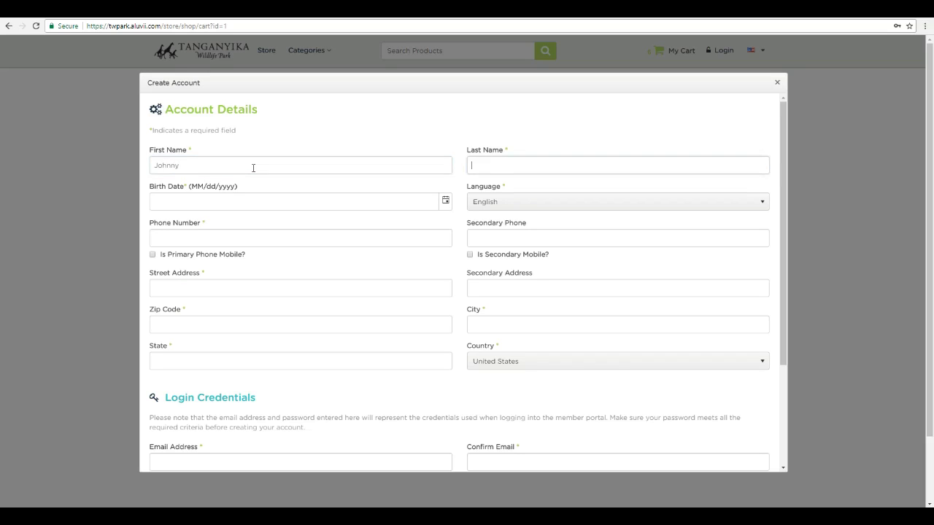
{"action": "type", "text": "Test"}
{"action": "key", "text": "Tab"}
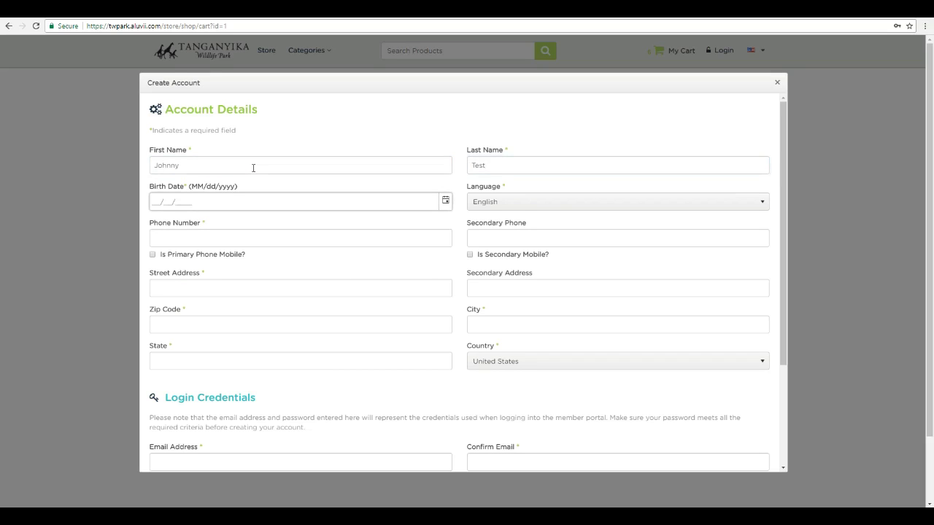
{"action": "type", "text": "06/21/1961"}
- Enter the holder's phone number and fill the street address from the saved suggestion
{"action": "key", "text": "Tab"}
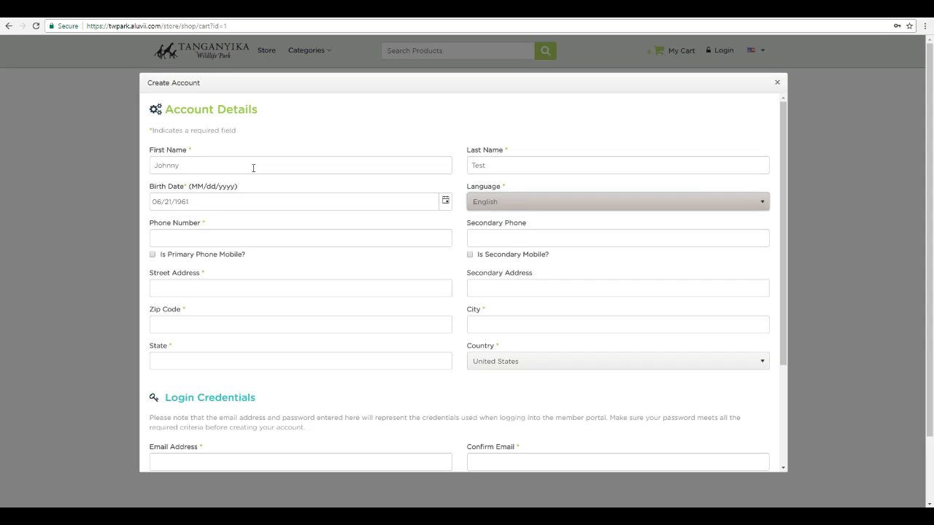
{"action": "key", "text": "Tab"}
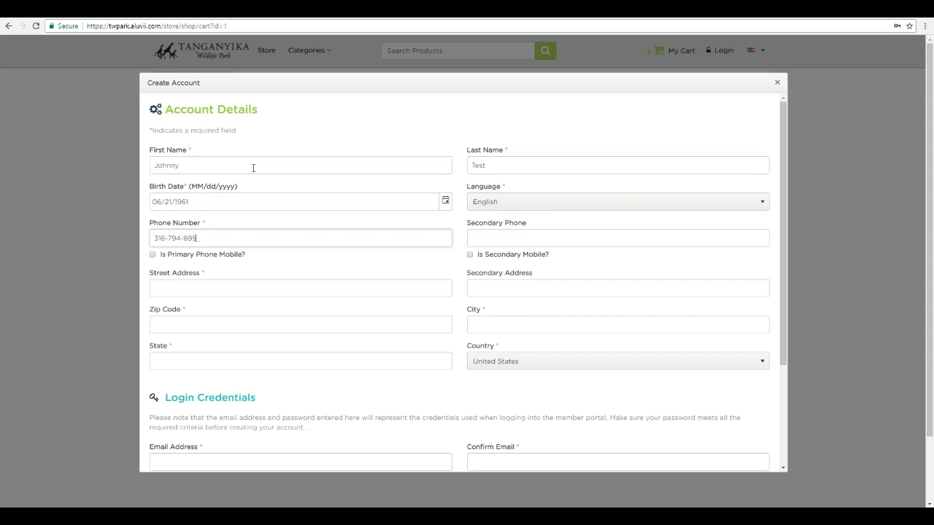
{"action": "key", "text": "Tab"}
{"action": "key", "text": "Tab"}
{"action": "key", "text": "Tab"}
{"action": "key", "text": "Tab"}
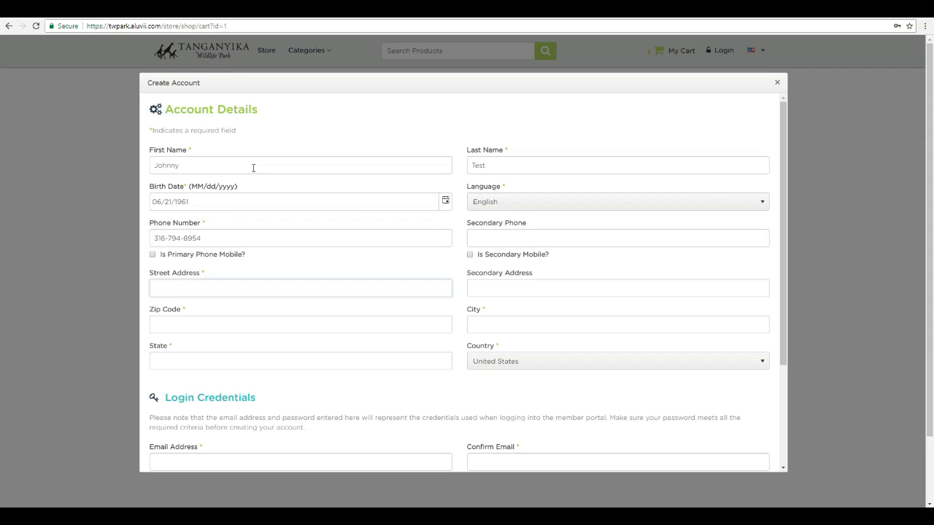
{"action": "type", "text": "103"}
{"action": "key", "text": "Down"}
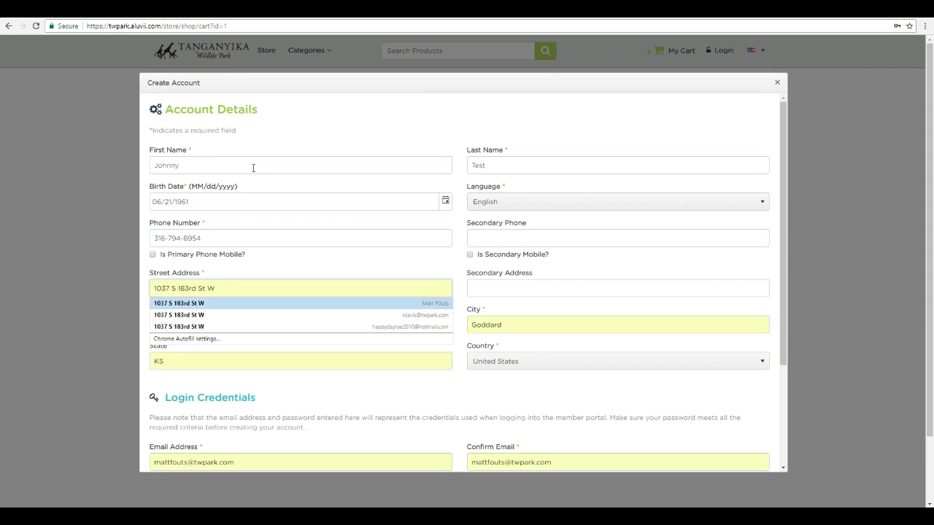
{"action": "key", "text": "Tab"}
- Clear the prefilled Email Address and Confirm Email fields
{"action": "scroll", "coordinate": [221, 202], "scroll_direction": "down", "scroll_amount": 3}
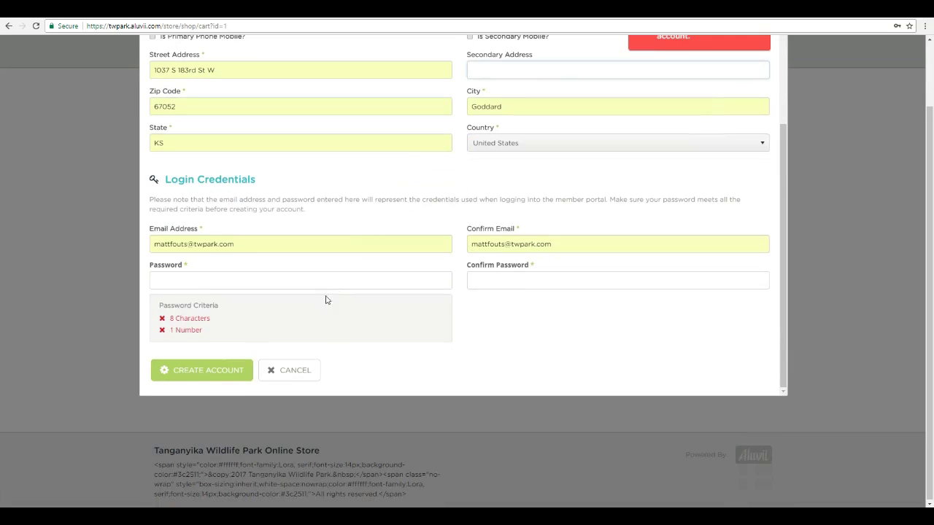
{"action": "left_click_drag", "start_coordinate": [287, 243], "coordinate": [125, 241]}
{"action": "key", "text": "BackSpace"}
{"action": "triple_click", "coordinate": [573, 243]}
{"action": "key", "text": "BackSpace"}
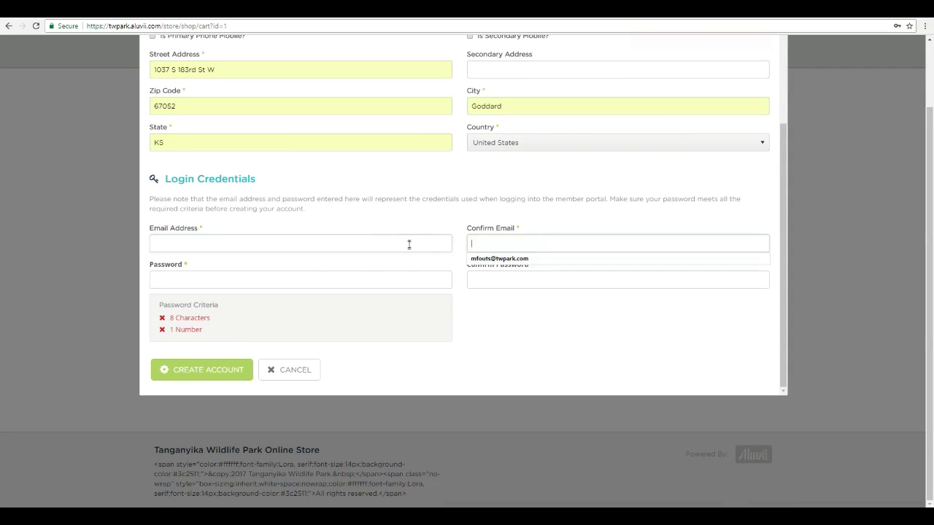
{"action": "left_click", "coordinate": [409, 245]}
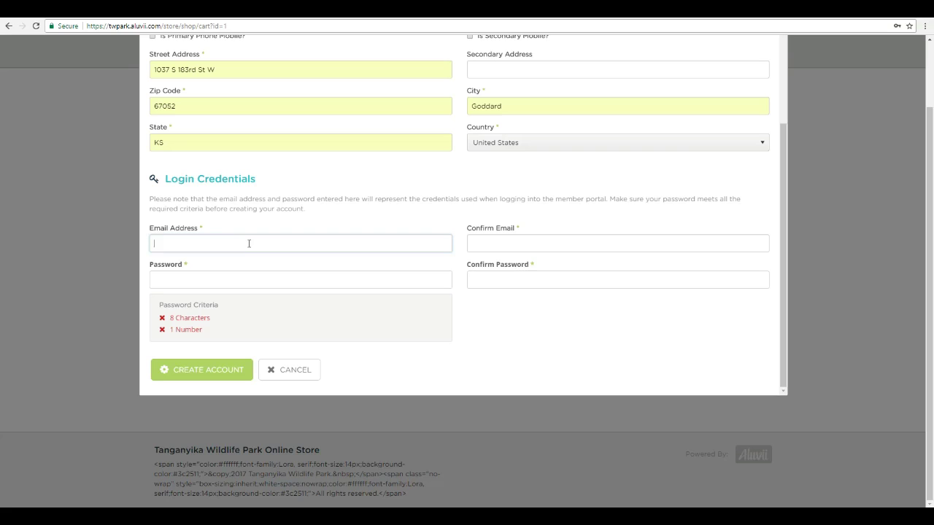
- Enter the new holder's email address in both email fields
{"action": "key", "text": "Tab"}
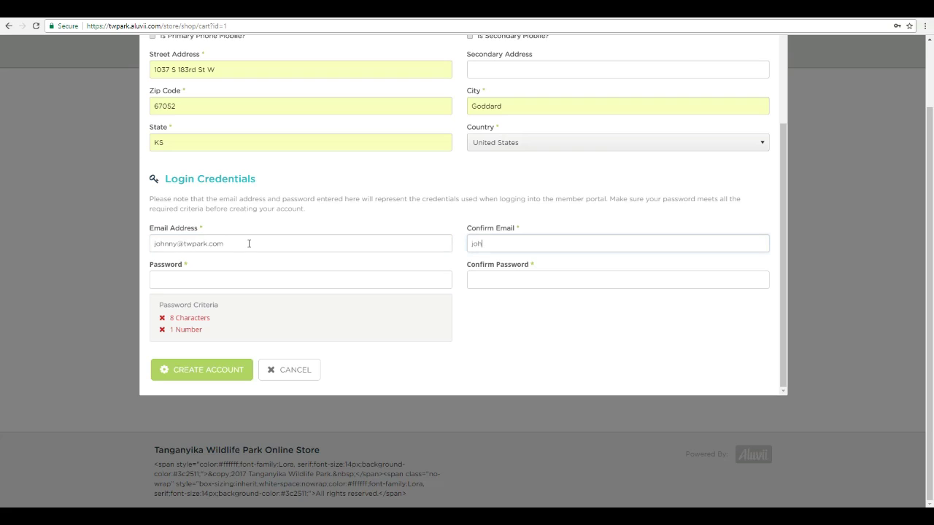
{"action": "key", "text": "Tab"}
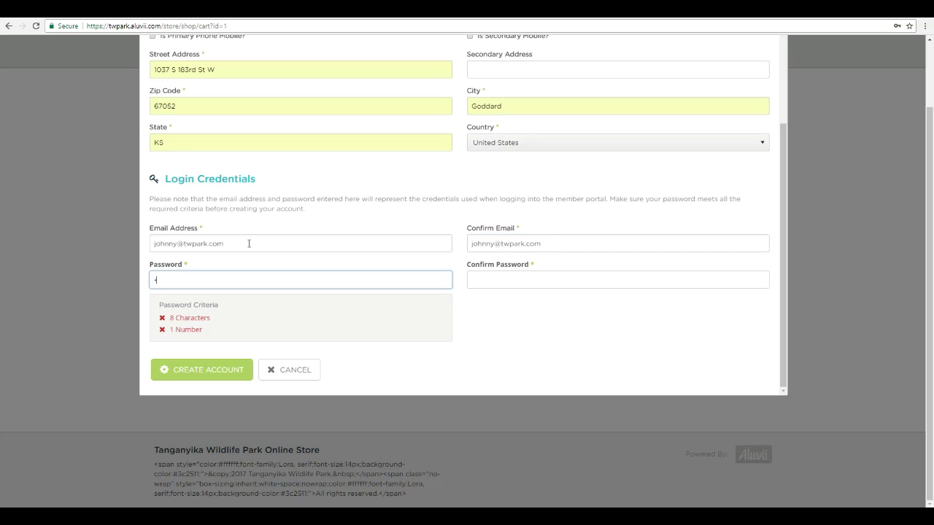
- Type the account password and begin confirming it
{"action": "type", "text": "••••••••••"}
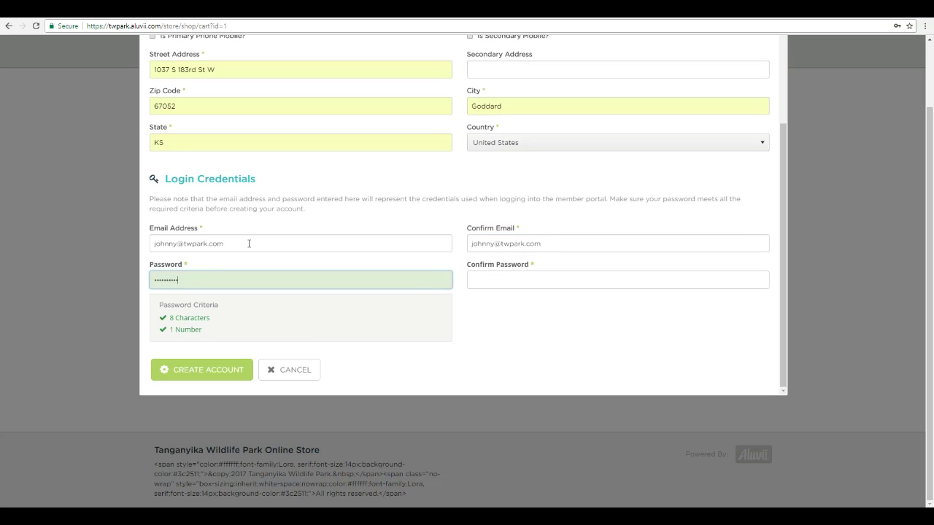
{"action": "key", "text": "Tab"}
{"action": "type", "text": "•••"}
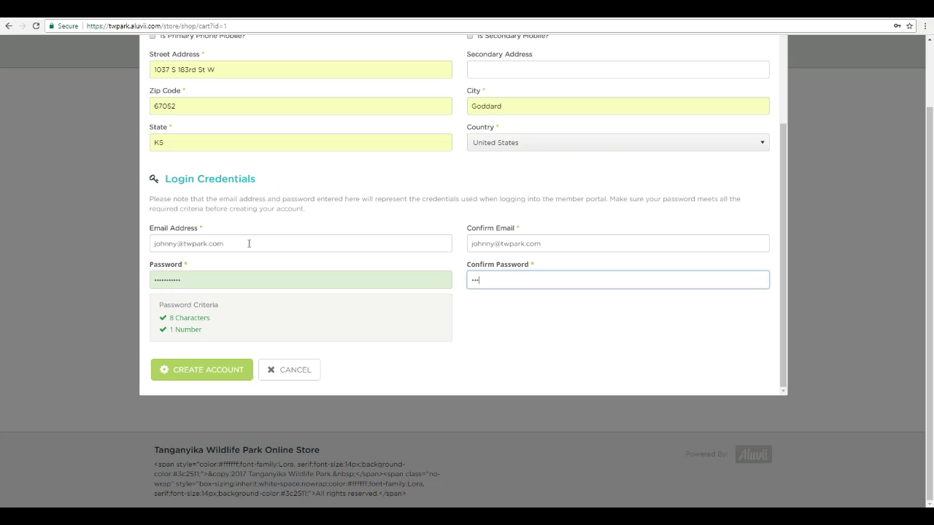
{"action": "type", "text": "••••••••"}
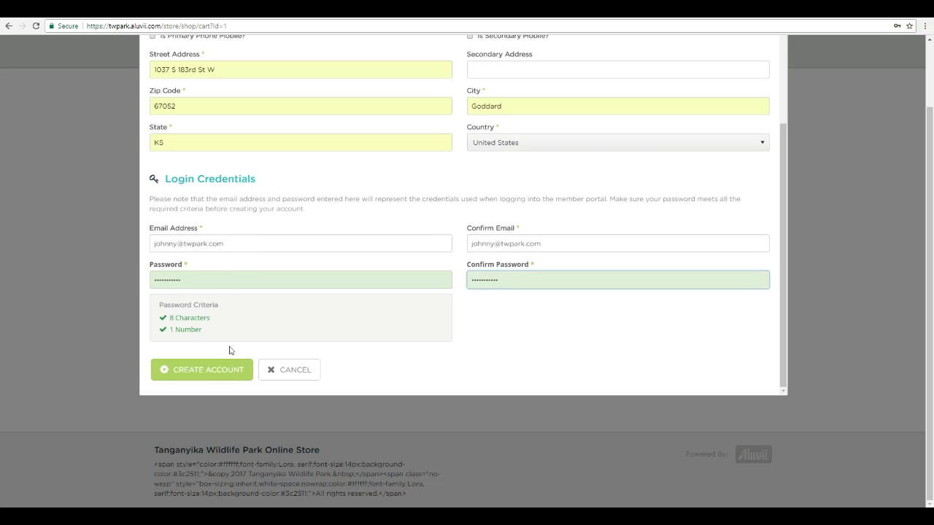
- Create the account, then proceed from the signed-in cart to checkout
{"action": "left_click", "coordinate": [232, 375]}
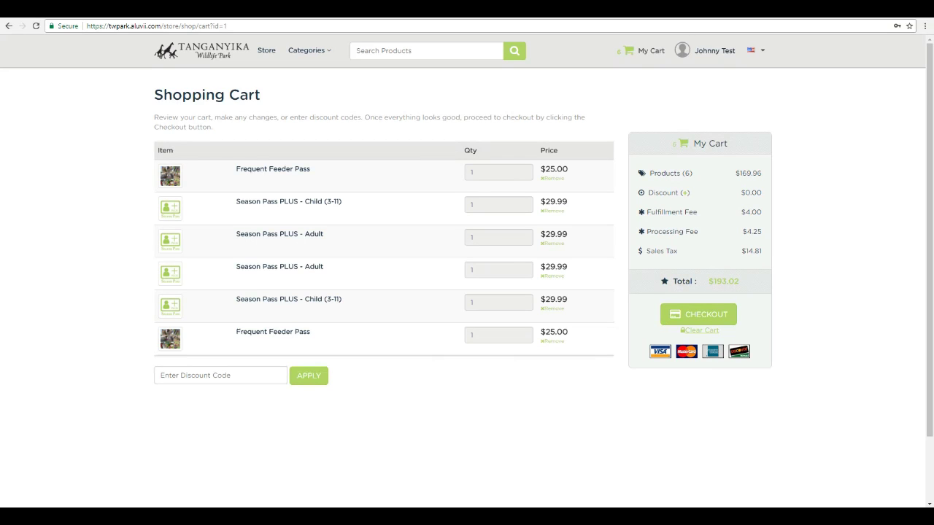
{"action": "left_click", "coordinate": [697, 51]}
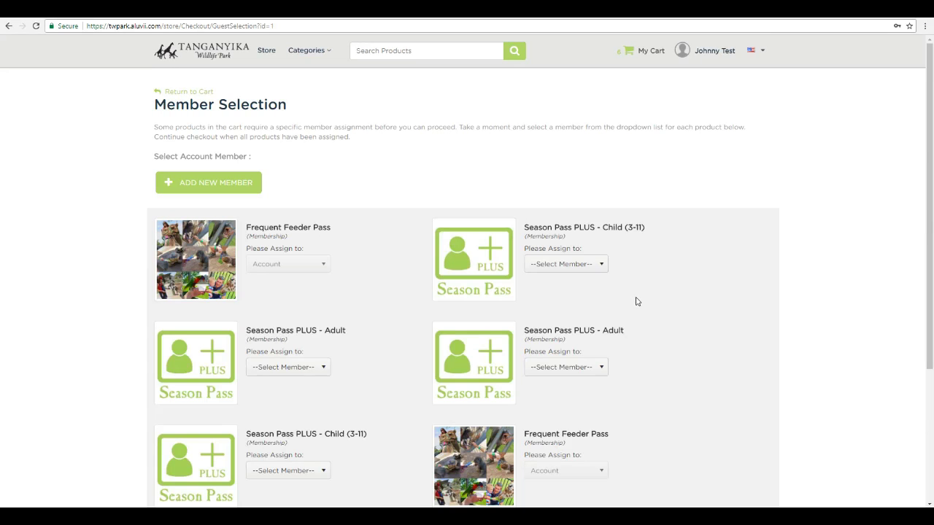
- At checkout, try assigning the Child pass, then assign the first Season Pass PLUS - Adult to the account holder
{"action": "scroll", "coordinate": [635, 301], "scroll_direction": "down", "scroll_amount": 1}
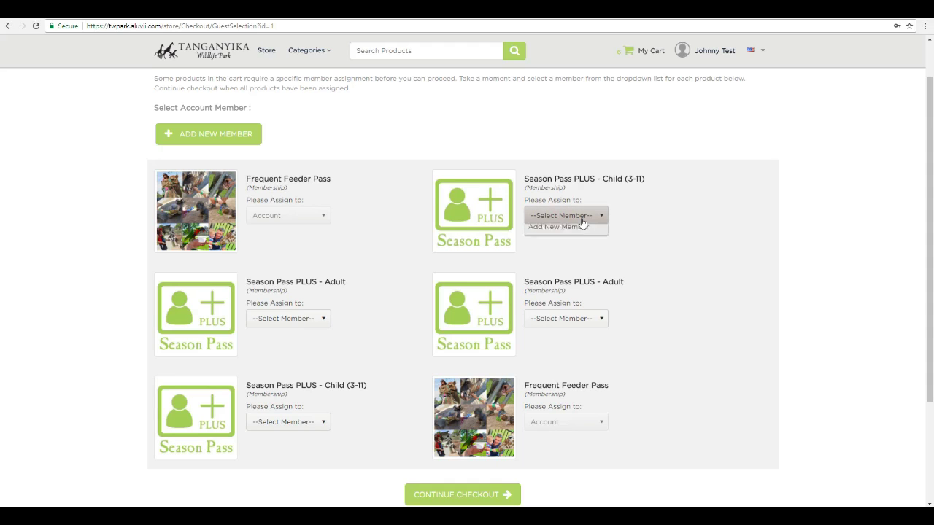
{"action": "left_click", "coordinate": [584, 217]}
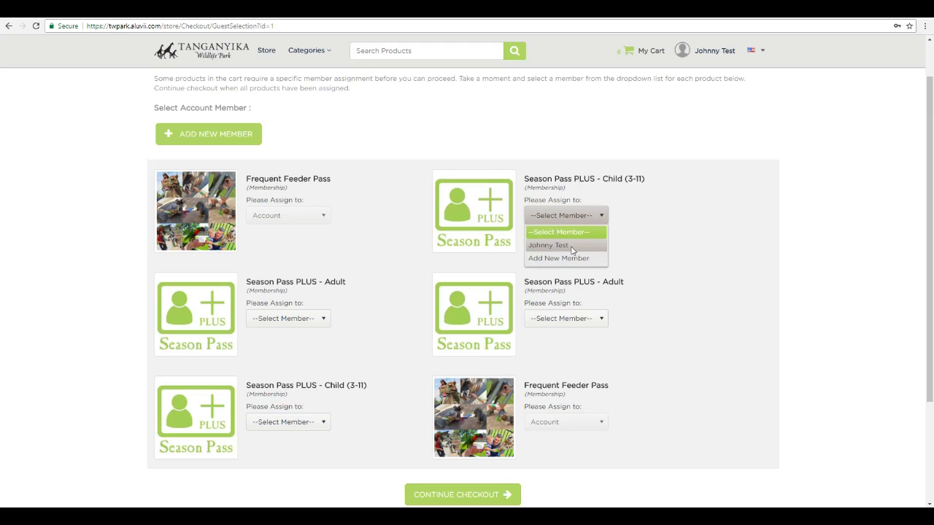
{"action": "left_click", "coordinate": [572, 247]}
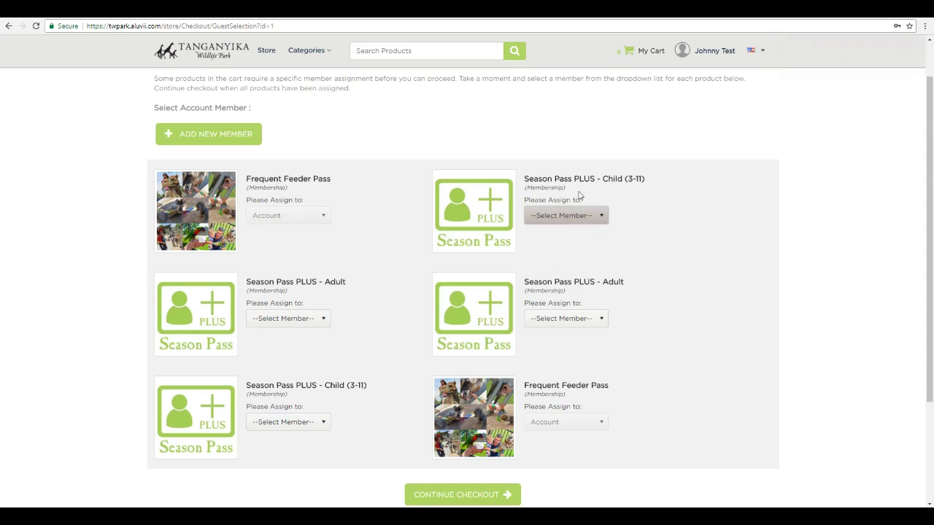
{"action": "left_click_drag", "start_coordinate": [535, 179], "coordinate": [647, 183]}
{"action": "left_click", "coordinate": [645, 197]}
{"action": "left_click", "coordinate": [317, 322]}
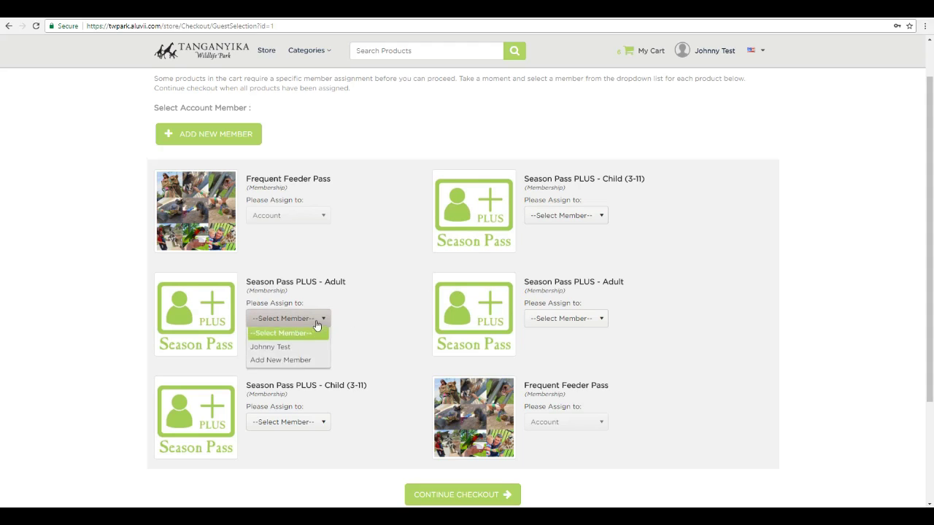
{"action": "left_click", "coordinate": [278, 351]}
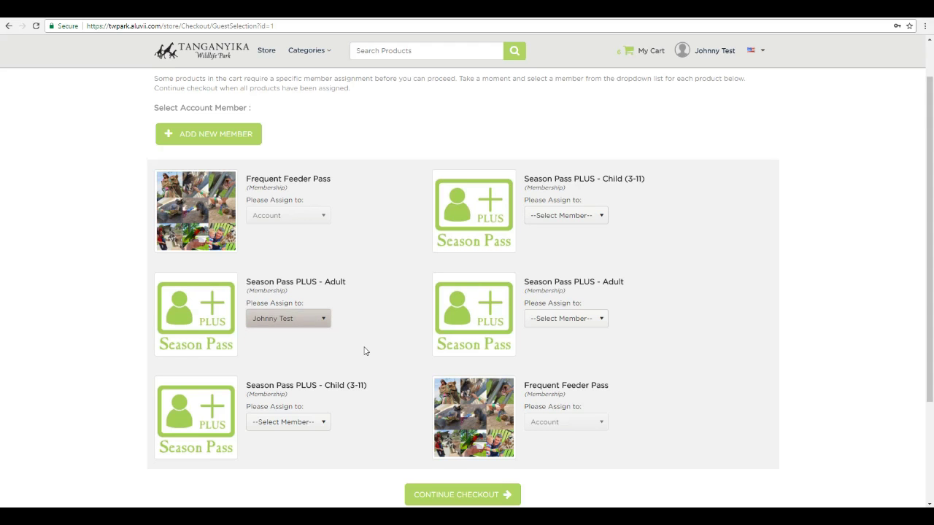
- Add a new family member with a first name, last name and birth date 09/08/1981
{"action": "left_click", "coordinate": [221, 140]}
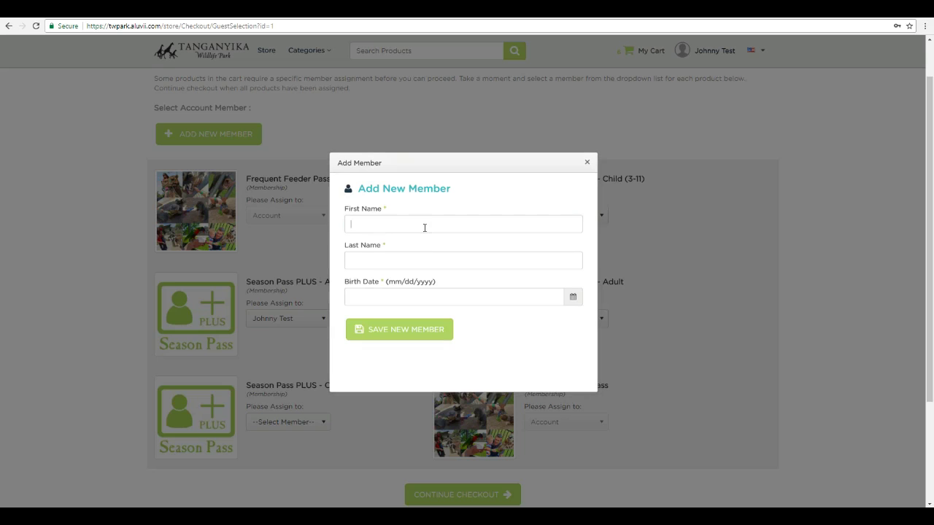
{"action": "type", "text": "Jane"}
{"action": "key", "text": "Tab"}
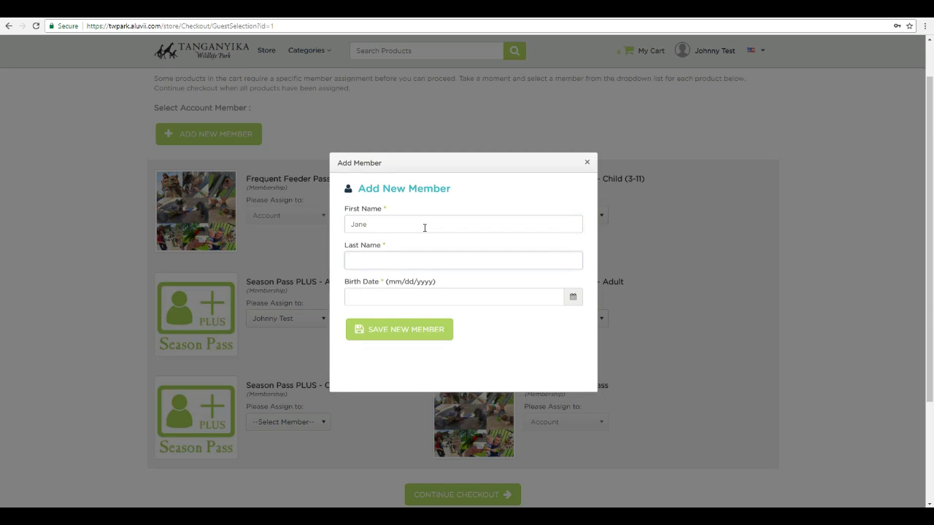
{"action": "type", "text": "Test"}
{"action": "key", "text": "Tab"}
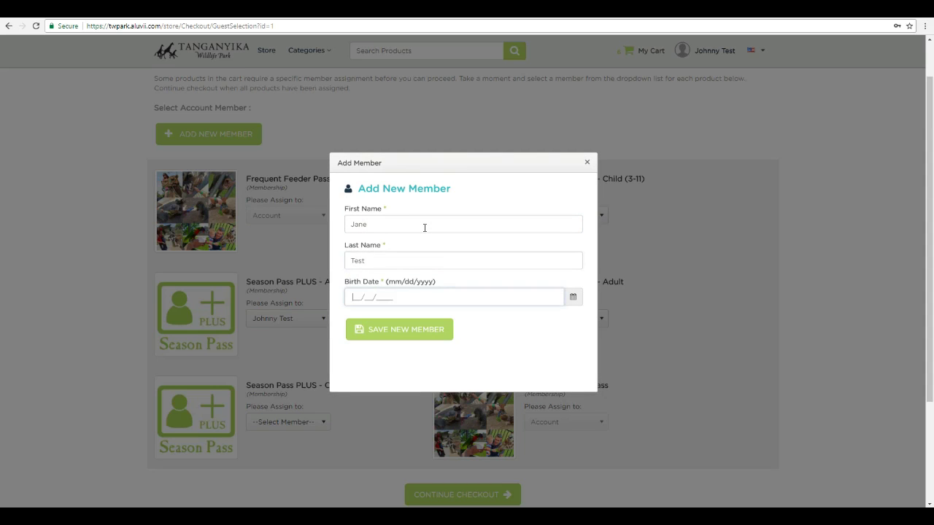
{"action": "type", "text": "09/08/1981"}
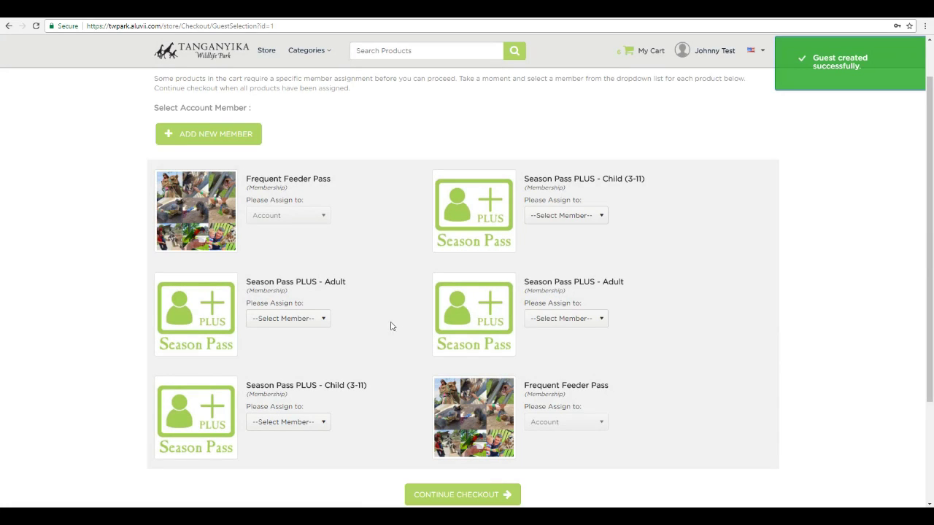
- From the first Adult pass's member list, add and save a second family member born in 2005
{"action": "left_click", "coordinate": [323, 319]}
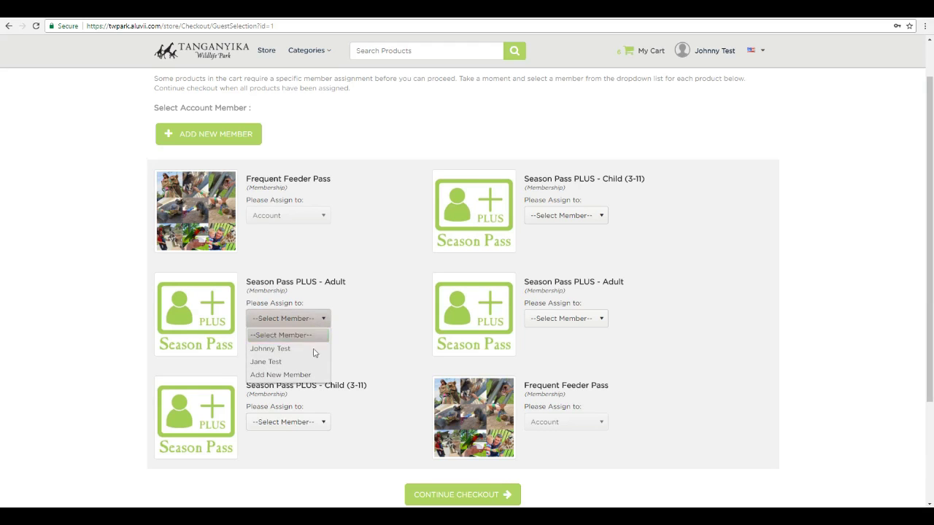
{"action": "left_click", "coordinate": [303, 374]}
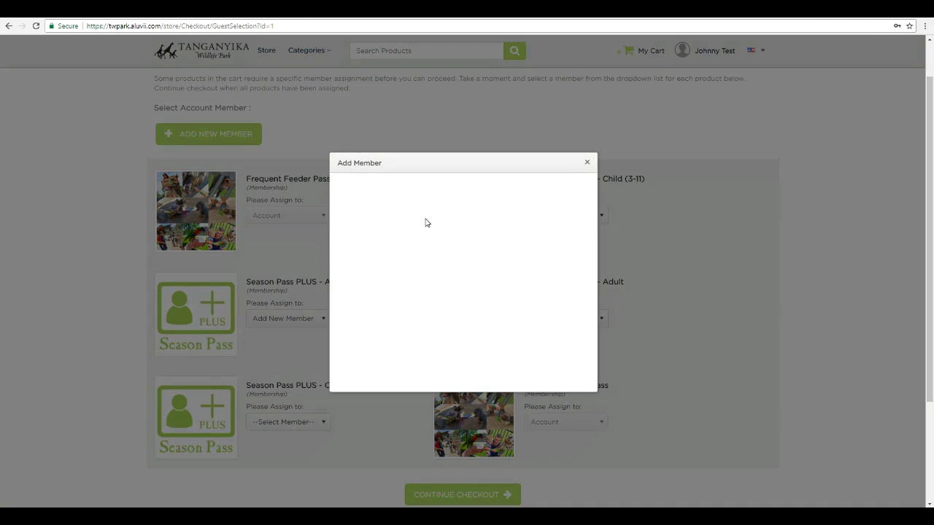
{"action": "left_click", "coordinate": [423, 224]}
{"action": "type", "text": "Luke"}
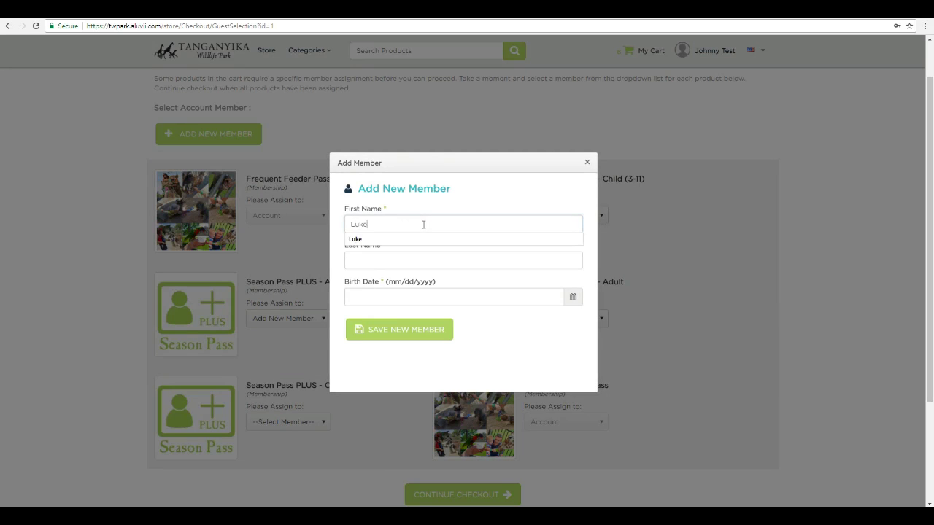
{"action": "key", "text": "Tab"}
{"action": "type", "text": "Test"}
{"action": "key", "text": "Tab"}
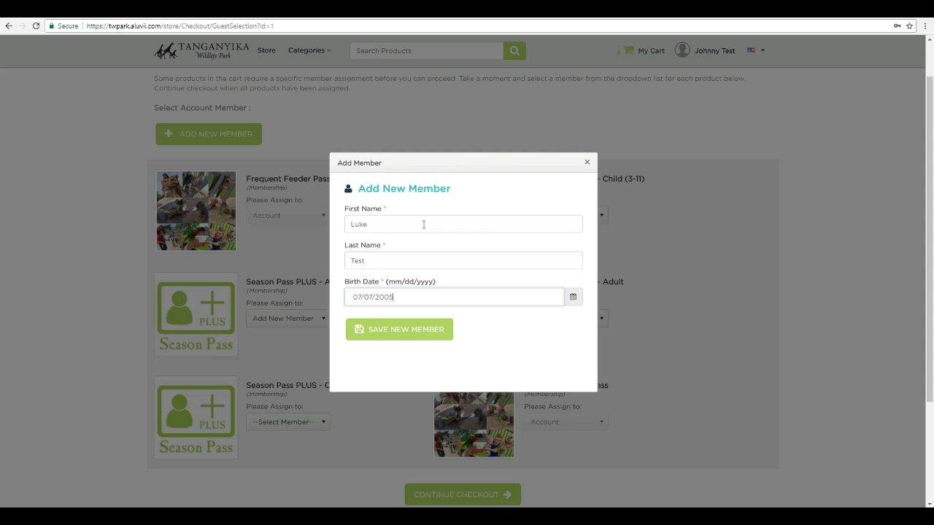
{"action": "left_click", "coordinate": [409, 330]}
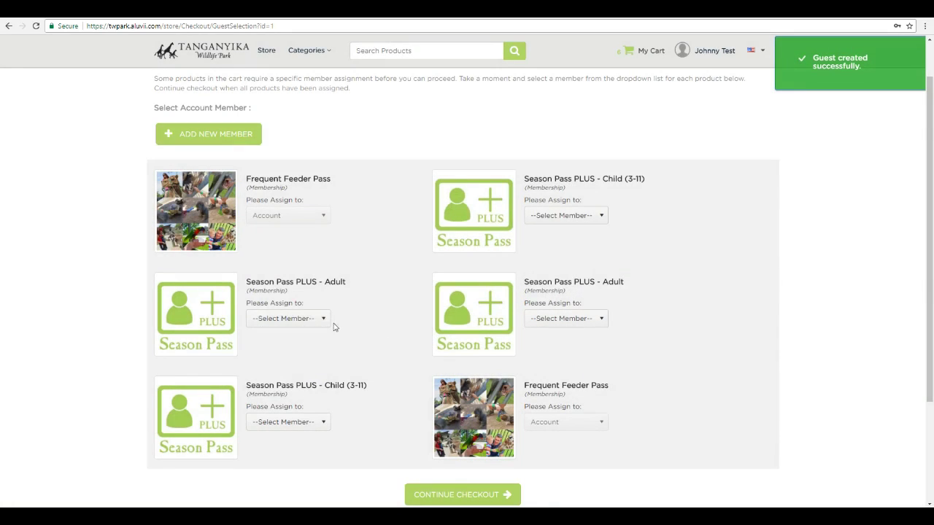
- From the Adult pass's Please Assign to list, add and save a third family member born in 2009
{"action": "left_click", "coordinate": [323, 321]}
{"action": "left_click", "coordinate": [281, 388]}
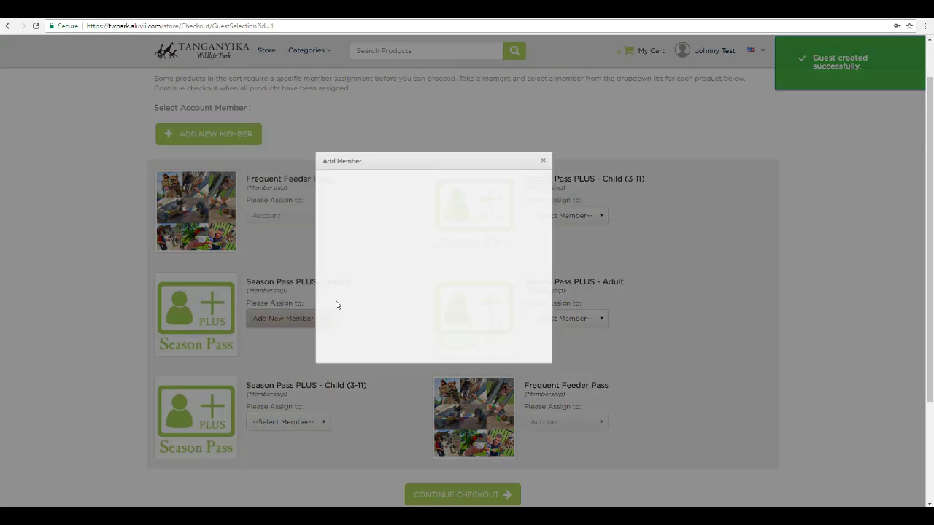
{"action": "left_click", "coordinate": [376, 222]}
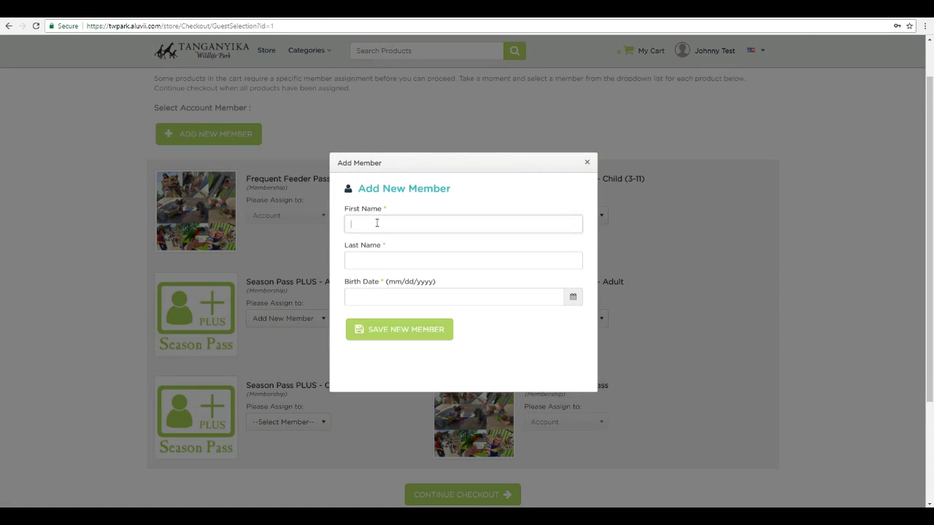
{"action": "type", "text": "Clare"}
{"action": "key", "text": "Tab"}
{"action": "type", "text": "Test"}
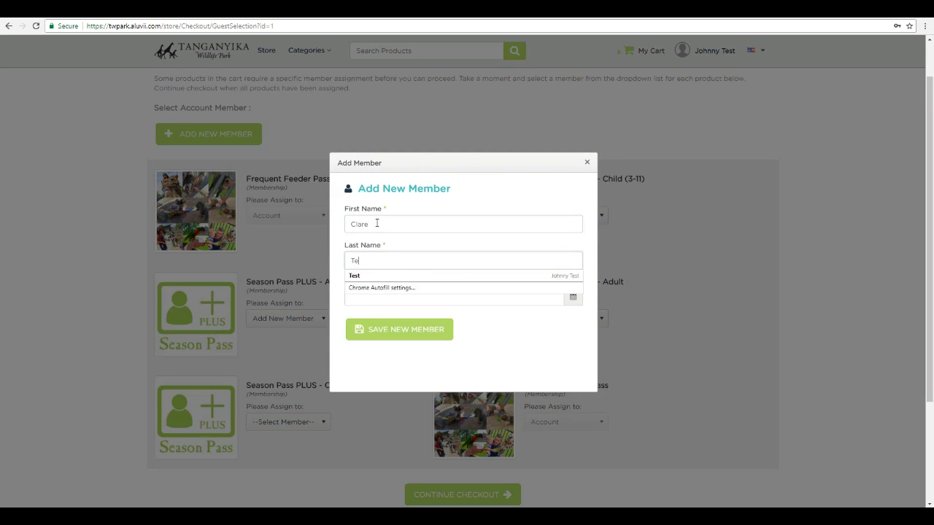
{"action": "key", "text": "Tab"}
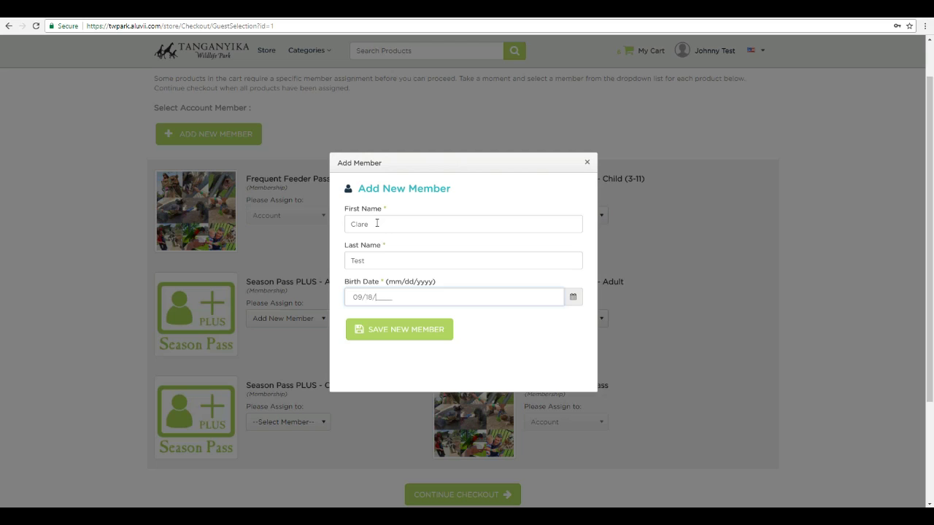
{"action": "left_click", "coordinate": [407, 337]}
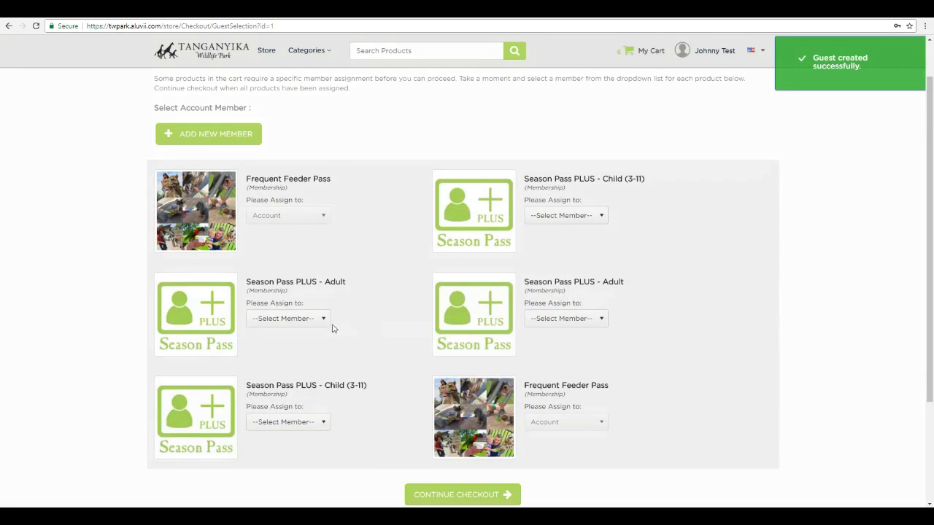
- Assign both Adult passes and the lower Child pass to family members; the upper Child pick is rejected
{"action": "left_click", "coordinate": [323, 320]}
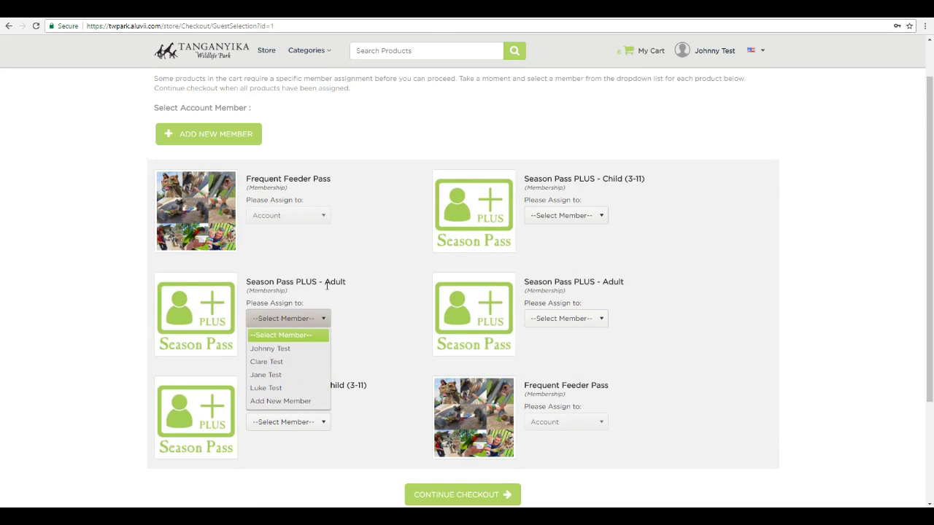
{"action": "left_click", "coordinate": [288, 349]}
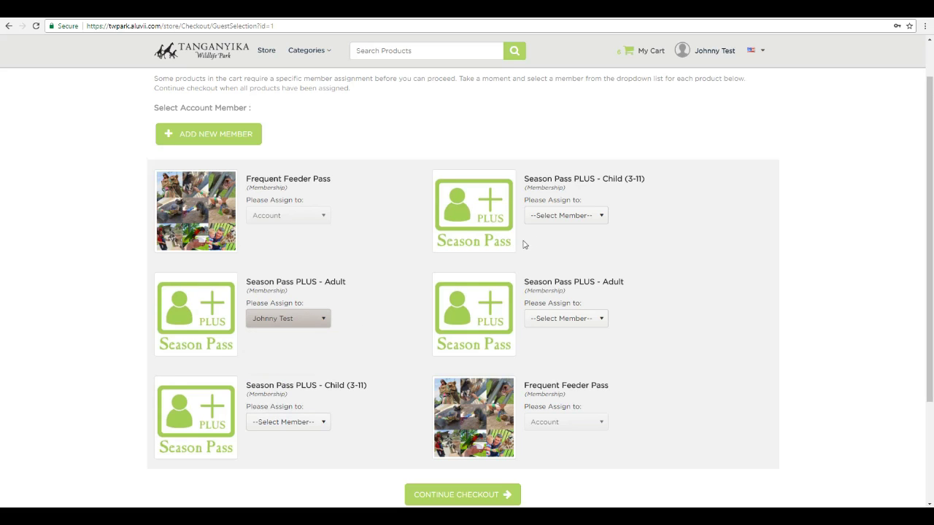
{"action": "left_click", "coordinate": [317, 426]}
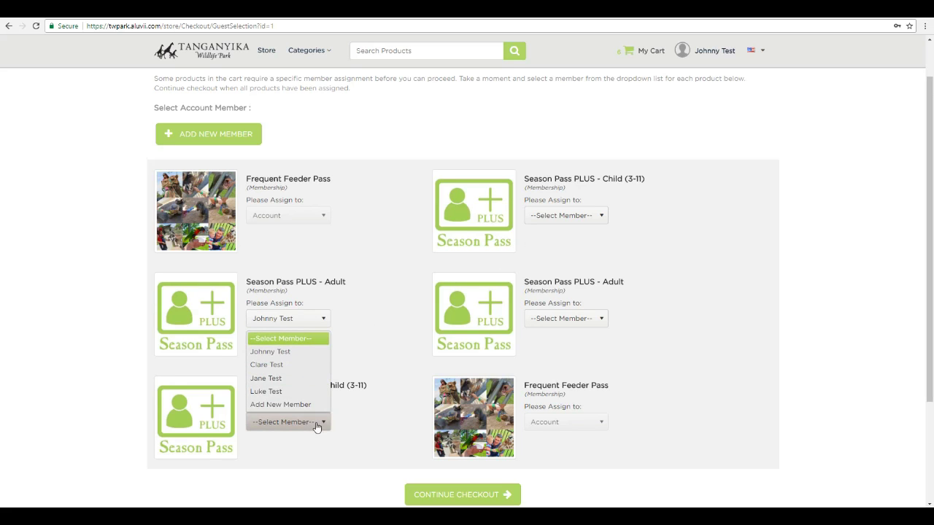
{"action": "left_click", "coordinate": [283, 372]}
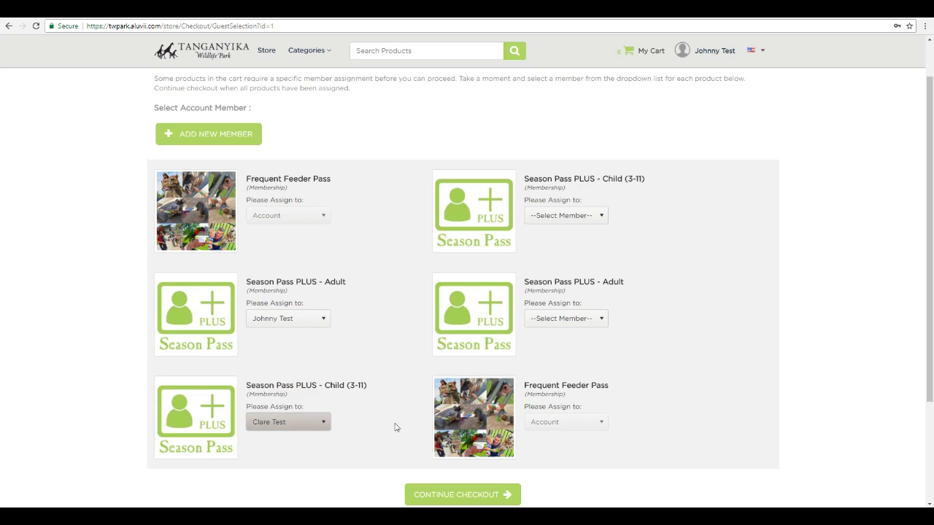
{"action": "left_click", "coordinate": [575, 321]}
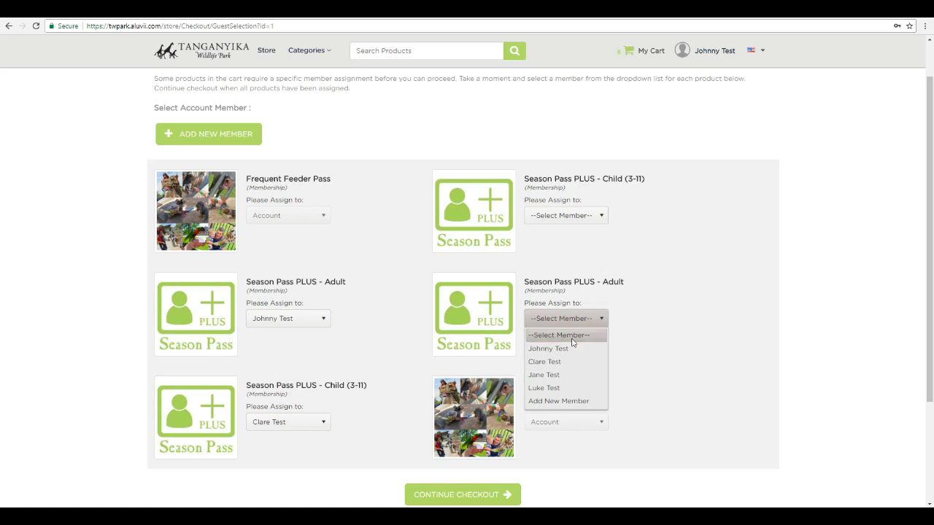
{"action": "left_click", "coordinate": [565, 375]}
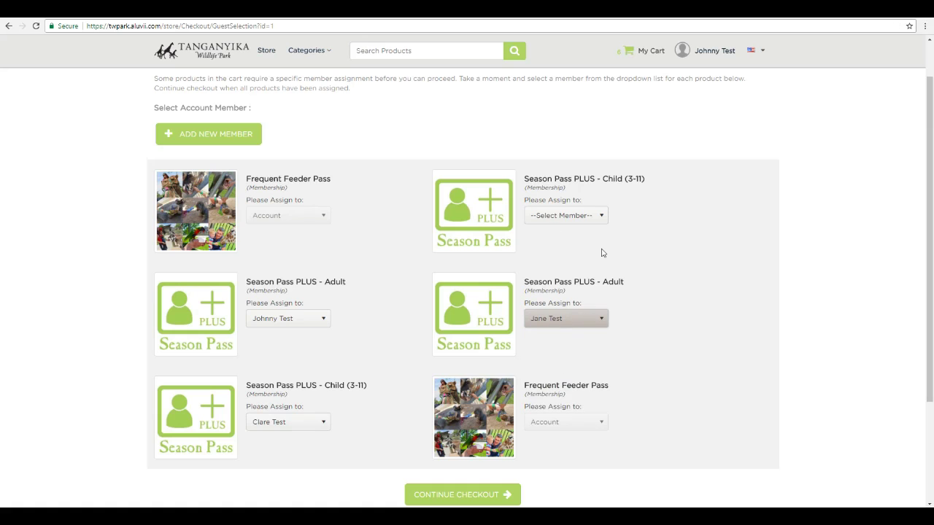
{"action": "left_click", "coordinate": [598, 215]}
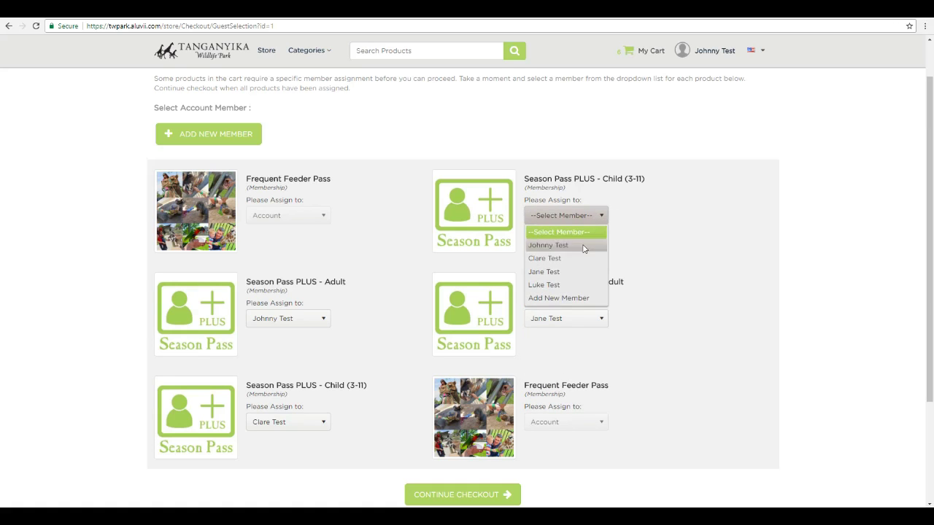
{"action": "left_click", "coordinate": [584, 284]}
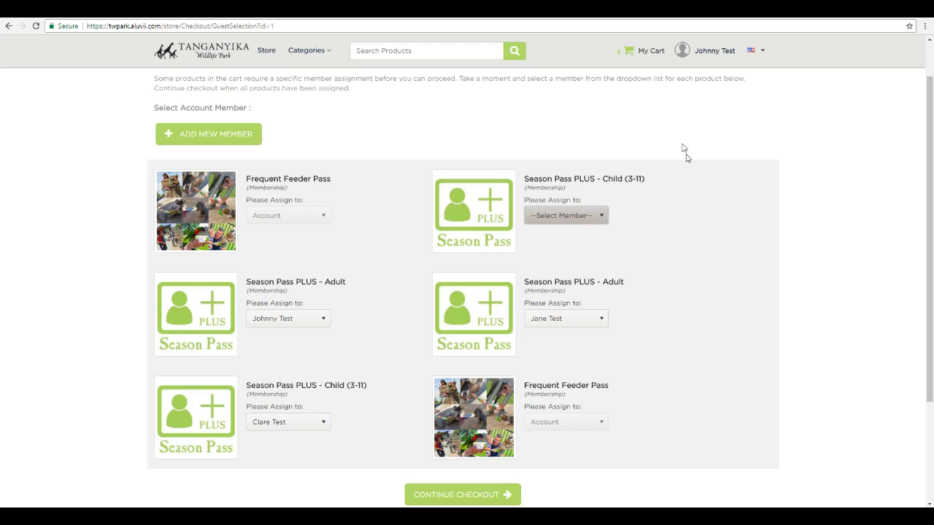
- In Manage Members, select the other child and save a corrected birth date
{"action": "left_click", "coordinate": [705, 54]}
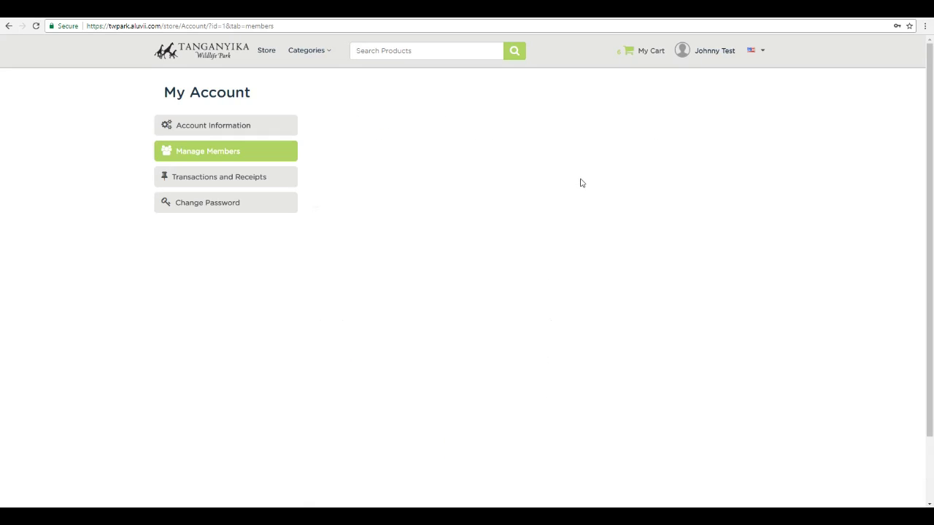
{"action": "left_click", "coordinate": [424, 229]}
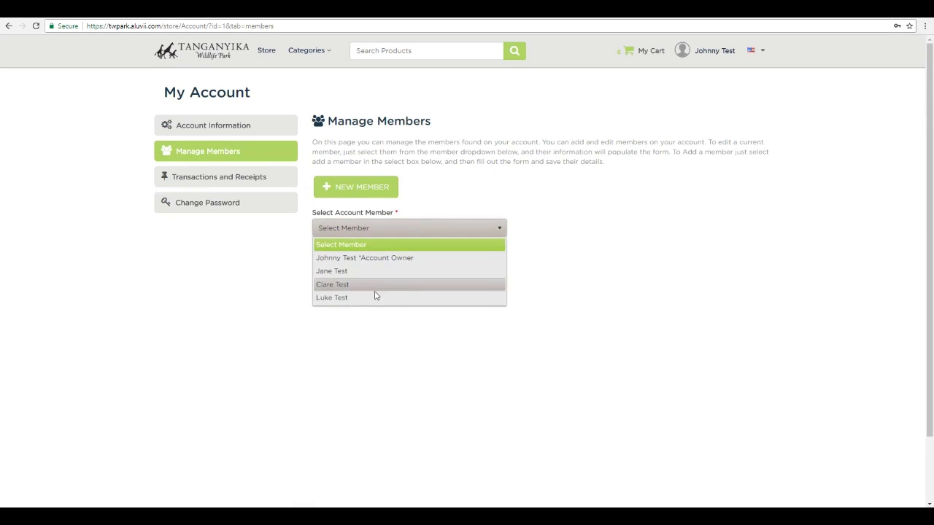
{"action": "left_click", "coordinate": [372, 298]}
{"action": "scroll", "coordinate": [411, 292], "scroll_direction": "down", "scroll_amount": 2}
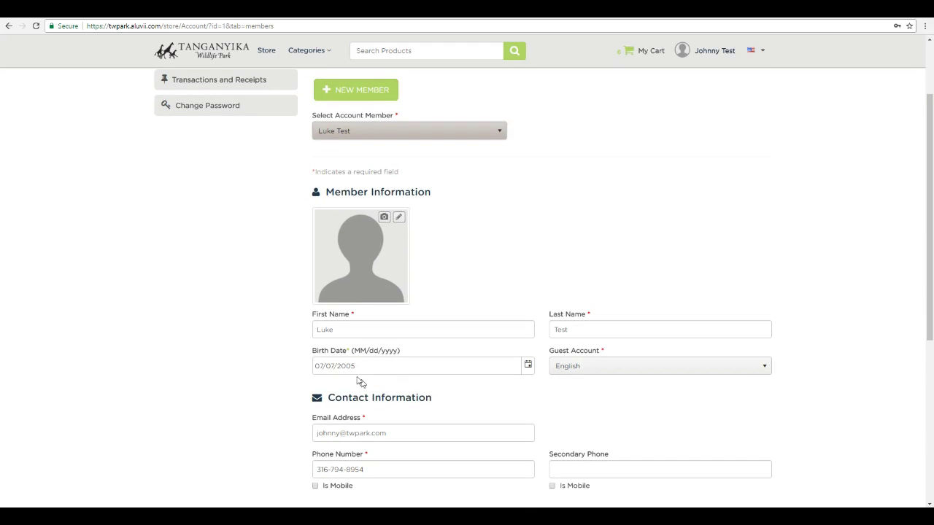
{"action": "triple_click", "coordinate": [358, 370]}
{"action": "type", "text": "07/07/2000"}
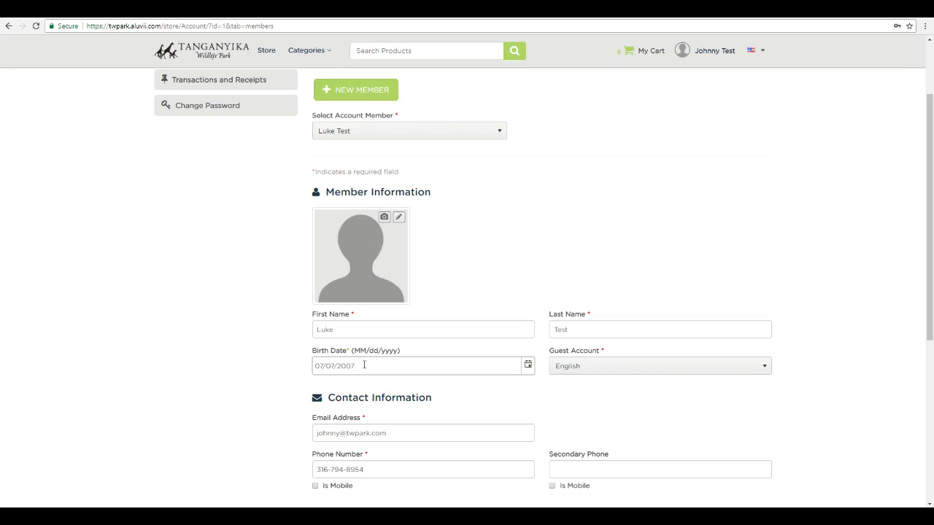
{"action": "scroll", "coordinate": [416, 423], "scroll_direction": "down", "scroll_amount": 3}
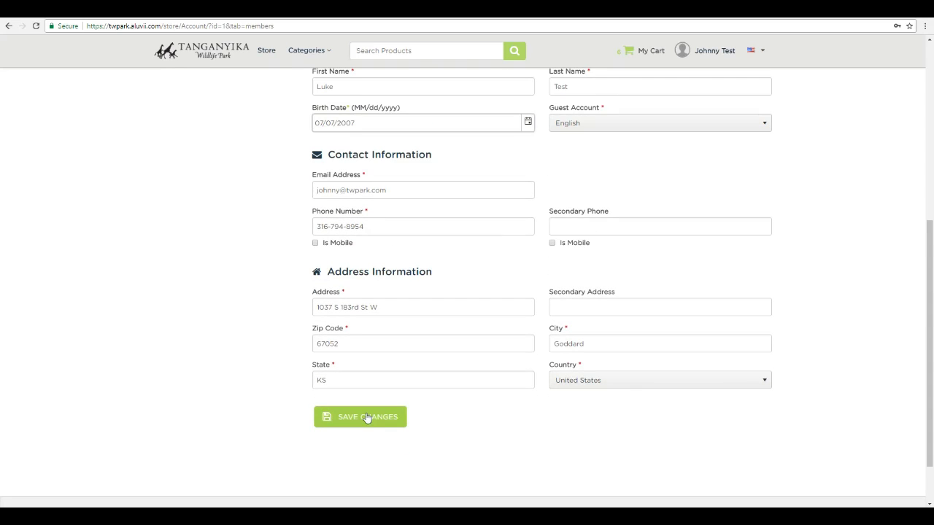
{"action": "left_click", "coordinate": [367, 418]}
{"action": "scroll", "coordinate": [496, 365], "scroll_direction": "up", "scroll_amount": 3}
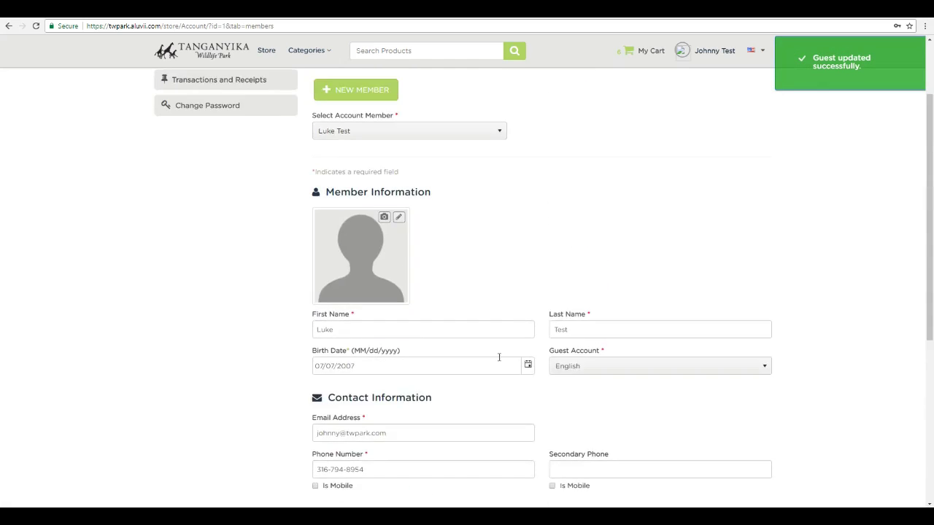
{"action": "scroll", "coordinate": [499, 356], "scroll_direction": "up", "scroll_amount": 1}
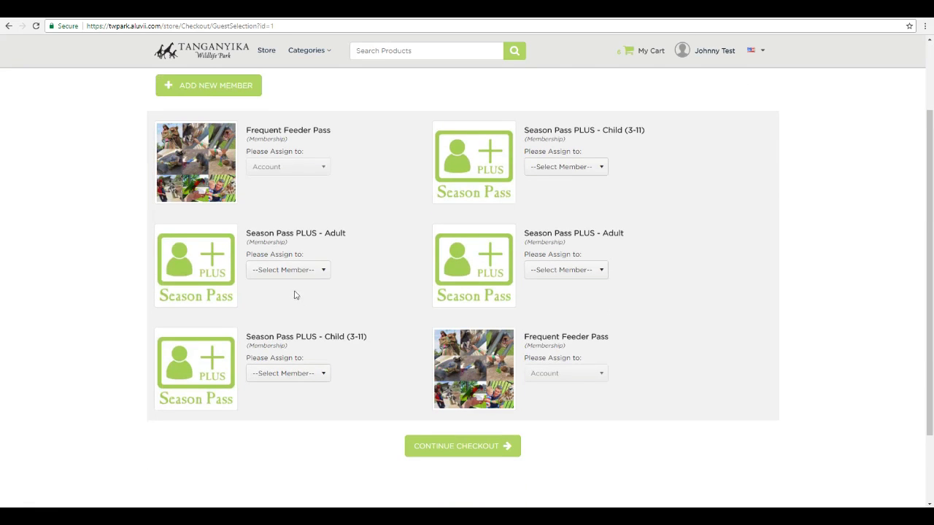
- Assign both Adult and both Child Season Pass PLUS passes to family members and continue checkout
{"action": "left_click", "coordinate": [290, 270]}
{"action": "left_click", "coordinate": [292, 296]}
{"action": "left_click", "coordinate": [302, 374]}
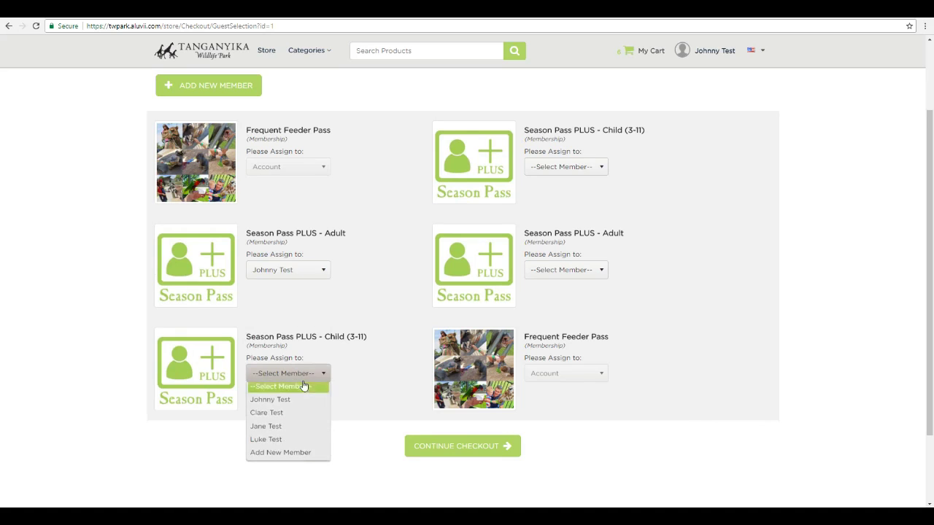
{"action": "left_click", "coordinate": [296, 414]}
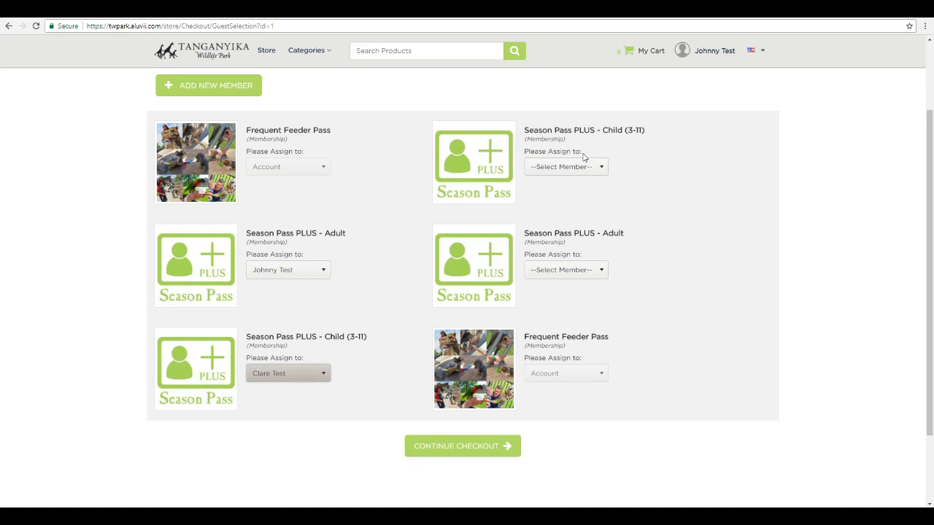
{"action": "left_click", "coordinate": [582, 166]}
{"action": "left_click", "coordinate": [588, 234]}
{"action": "left_click", "coordinate": [568, 270]}
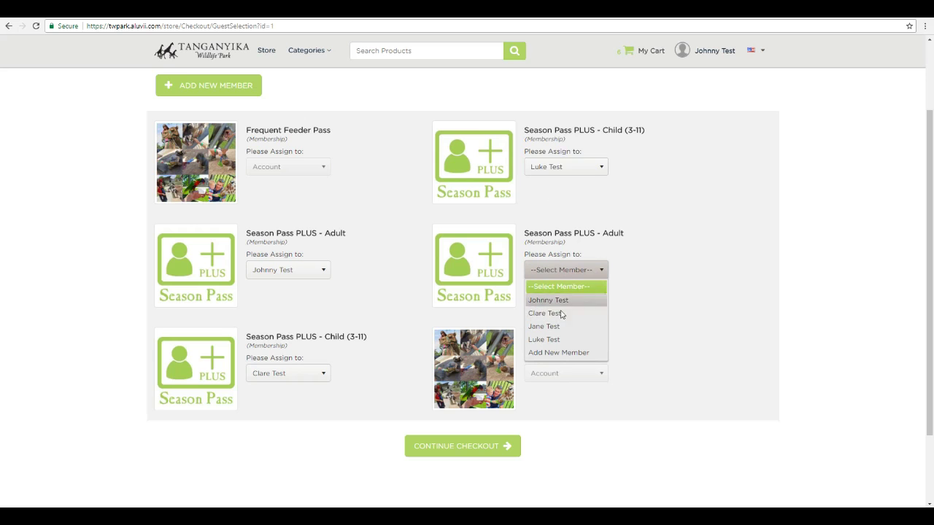
{"action": "left_click", "coordinate": [553, 327]}
{"action": "left_click", "coordinate": [487, 457]}
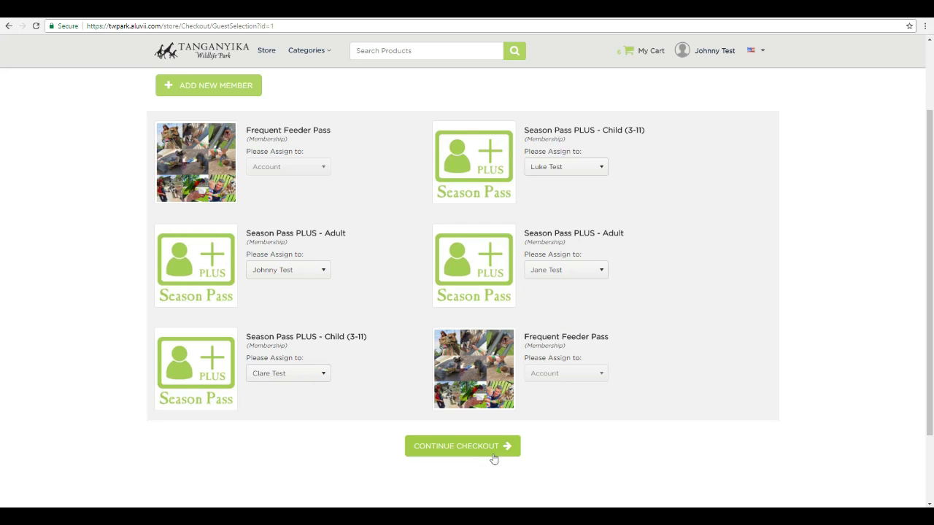